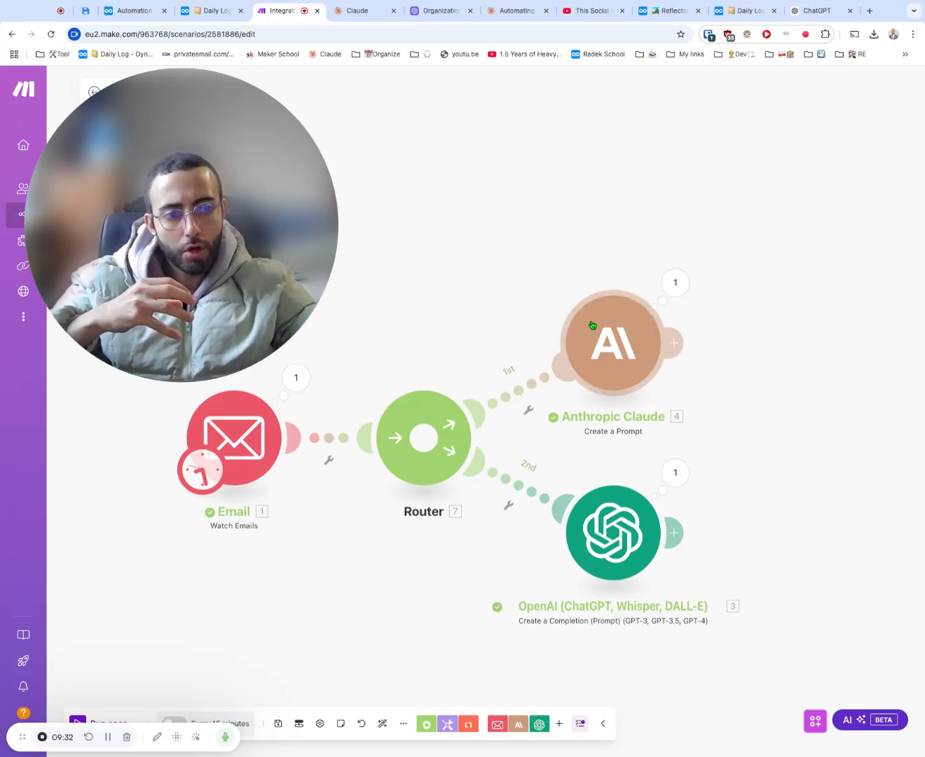
# Open the Email trigger's settings and review its phrase filter and the options below it.
pyautogui.click(605, 344)
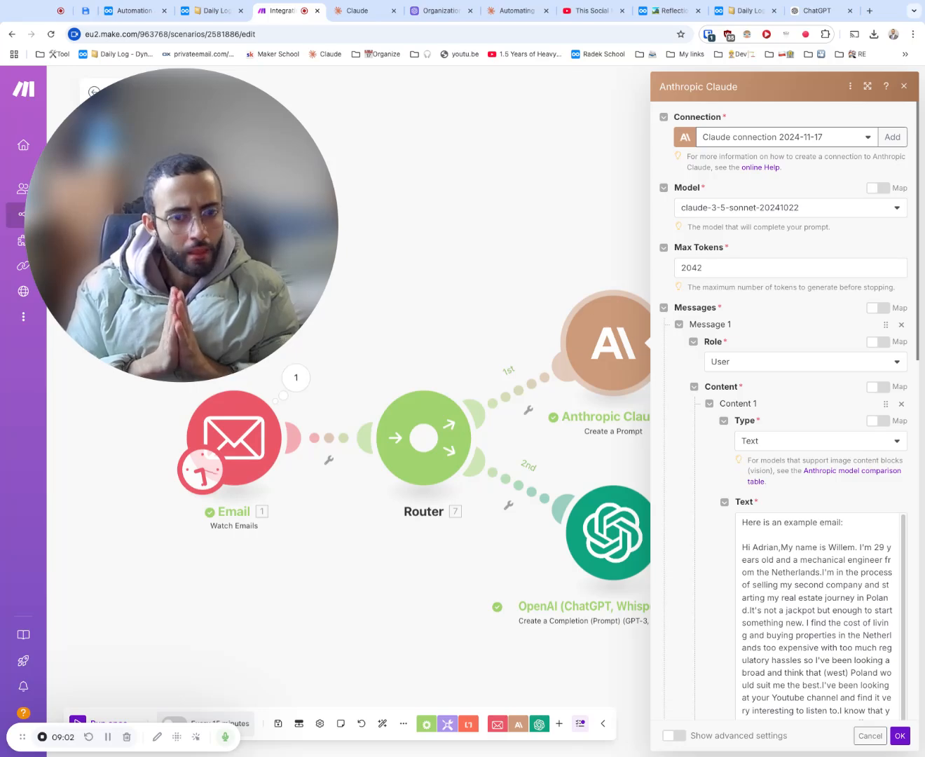
pyautogui.click(236, 438)
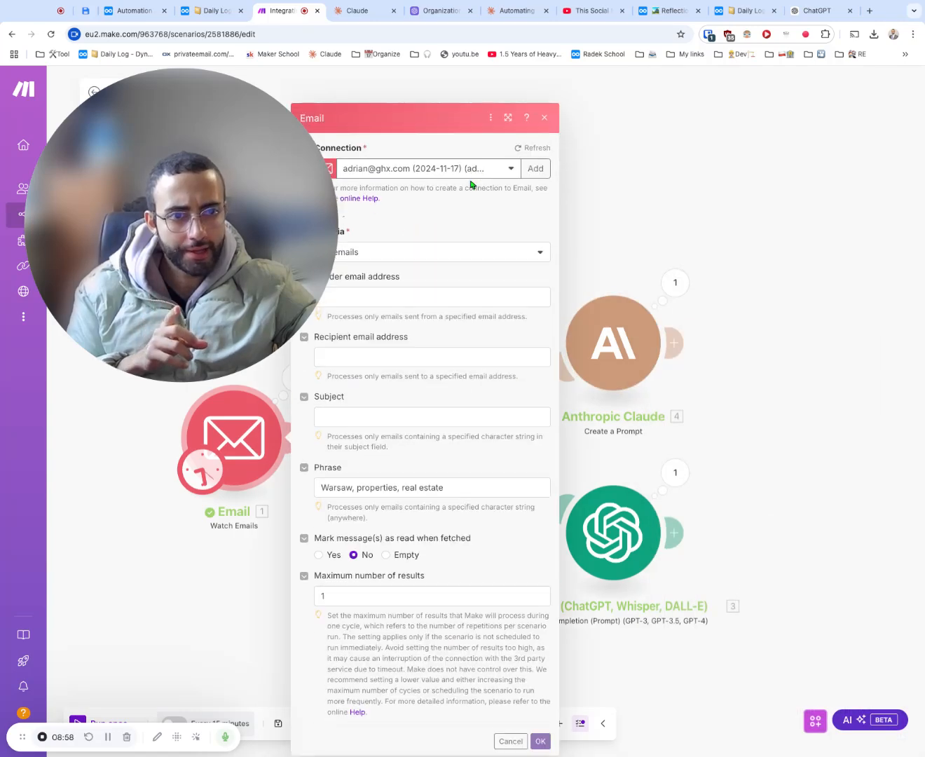
pyautogui.tripleClick(421, 488)
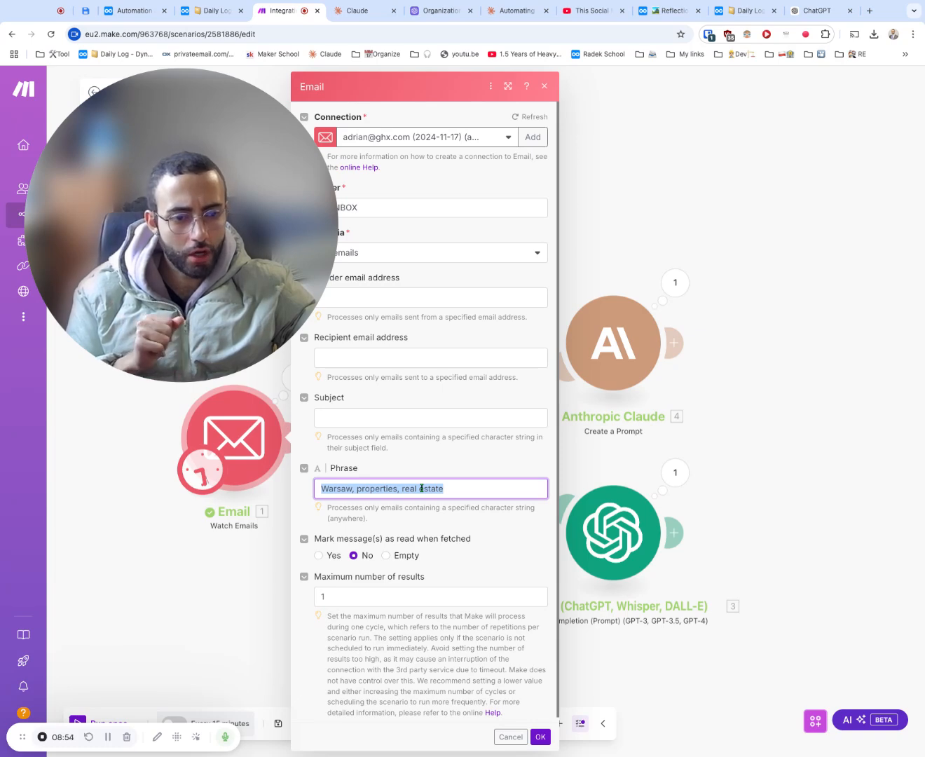
pyautogui.scroll(-1, 455, 501)
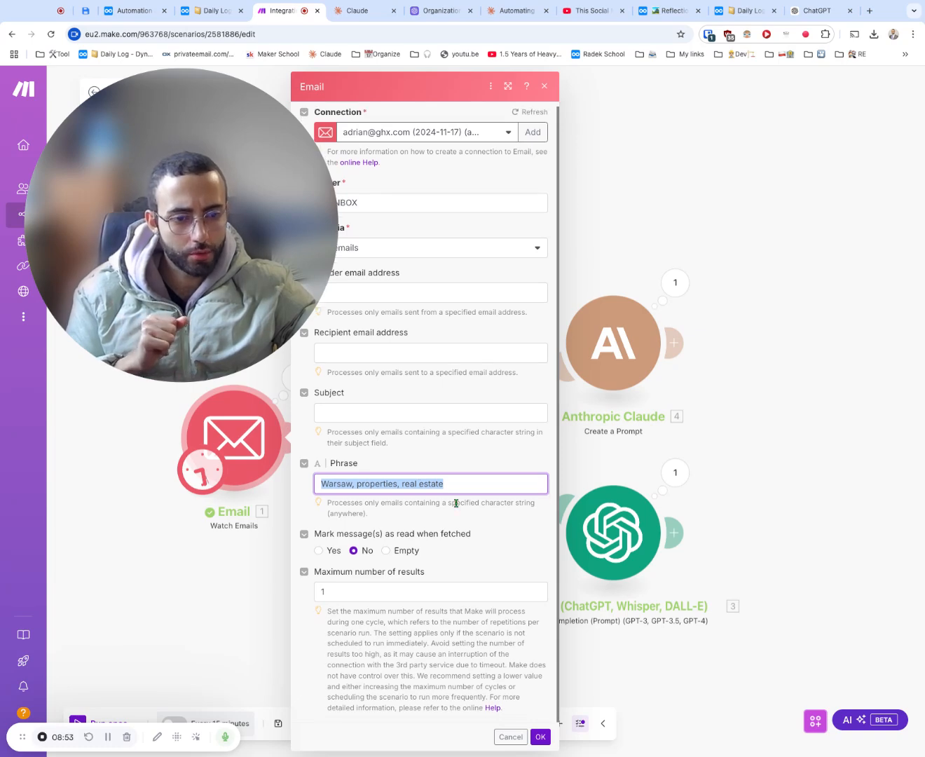
# Open the Anthropic Claude module with its advanced settings shown and look through its prompt messages.
pyautogui.click(630, 356)
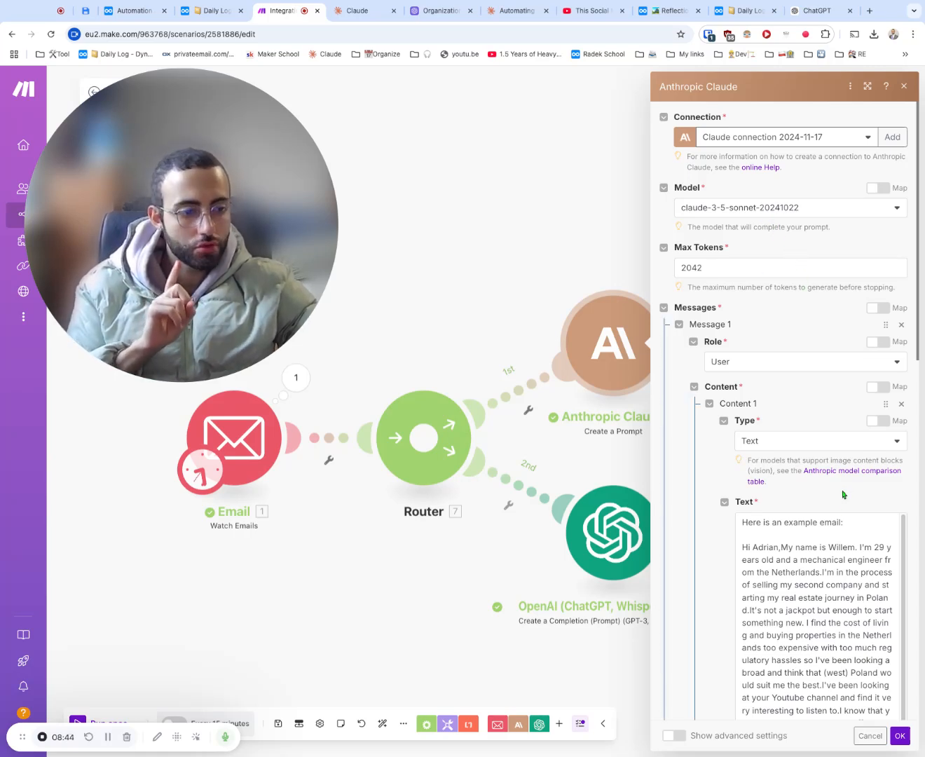
pyautogui.scroll(-1, 842, 511)
pyautogui.scroll(-4, 716, 437)
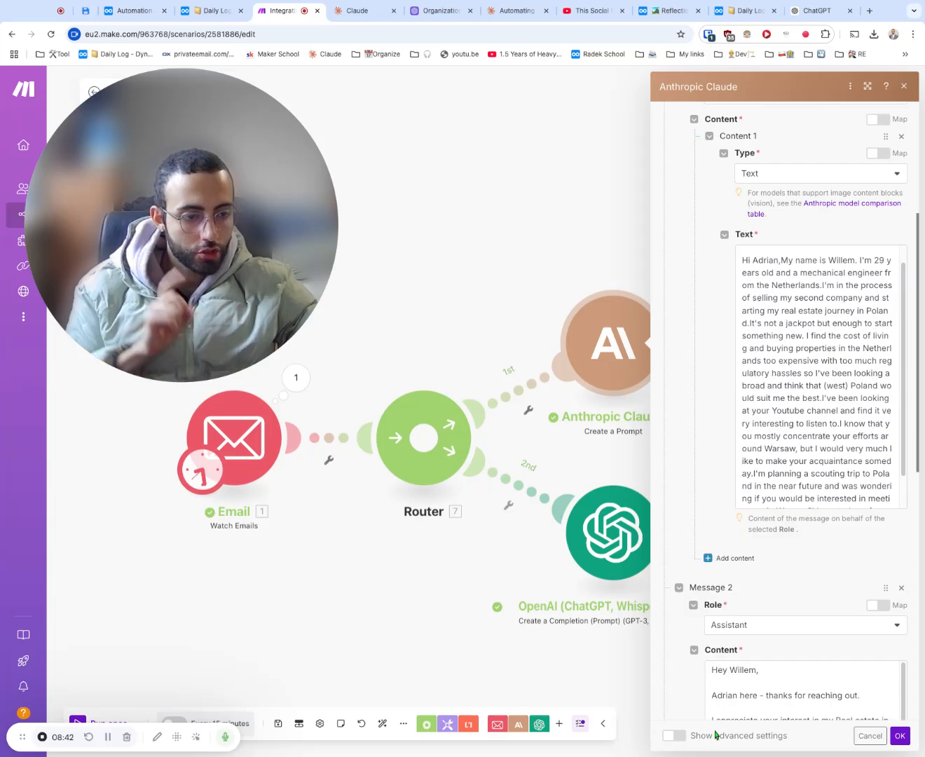
pyautogui.click(674, 735)
pyautogui.scroll(-3, 689, 405)
pyautogui.scroll(5, 689, 407)
# Examine the role options for Message 1 in the Anthropic Claude module, marking the role field with an arrow annotation.
pyautogui.click(782, 197)
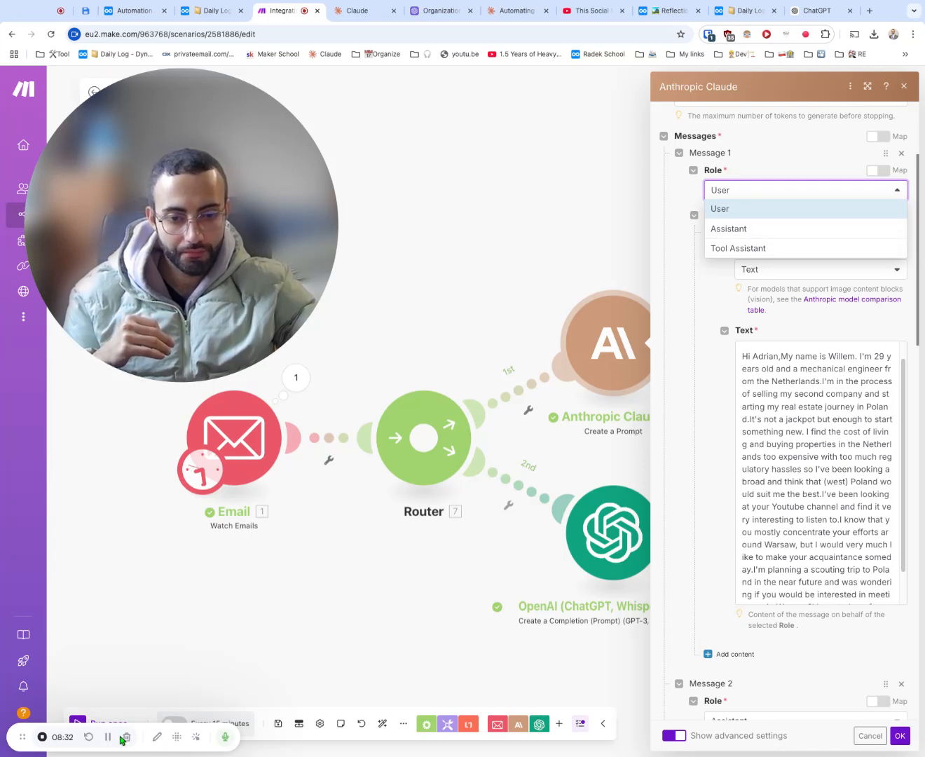
pyautogui.click(157, 736)
pyautogui.click(181, 703)
pyautogui.moveTo(504, 429)
pyautogui.mouseDown()
pyautogui.moveTo(706, 190)
pyautogui.moveTo(690, 169)
pyautogui.moveTo(702, 190)
pyautogui.moveTo(721, 192)
pyautogui.mouseUp()
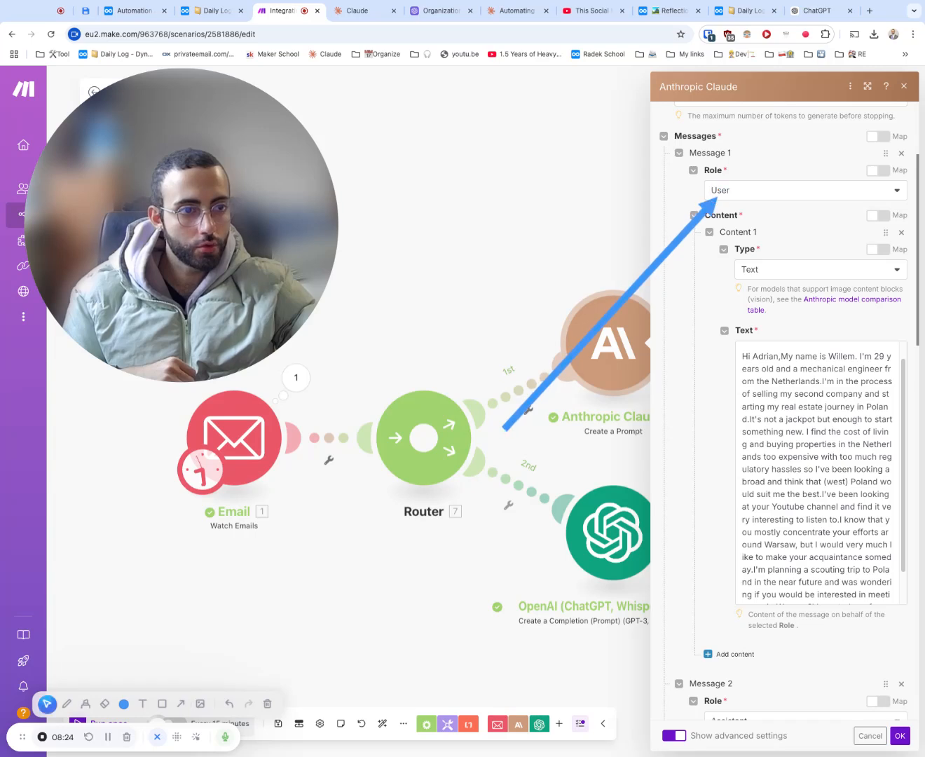
pyautogui.press('Escape')
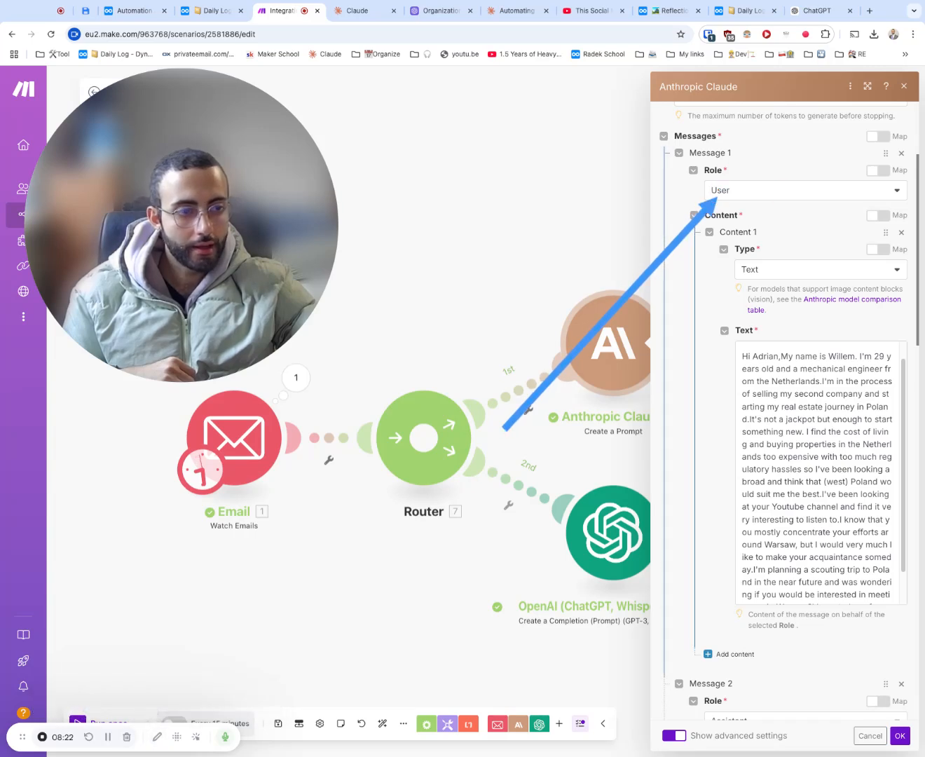
pyautogui.click(721, 191)
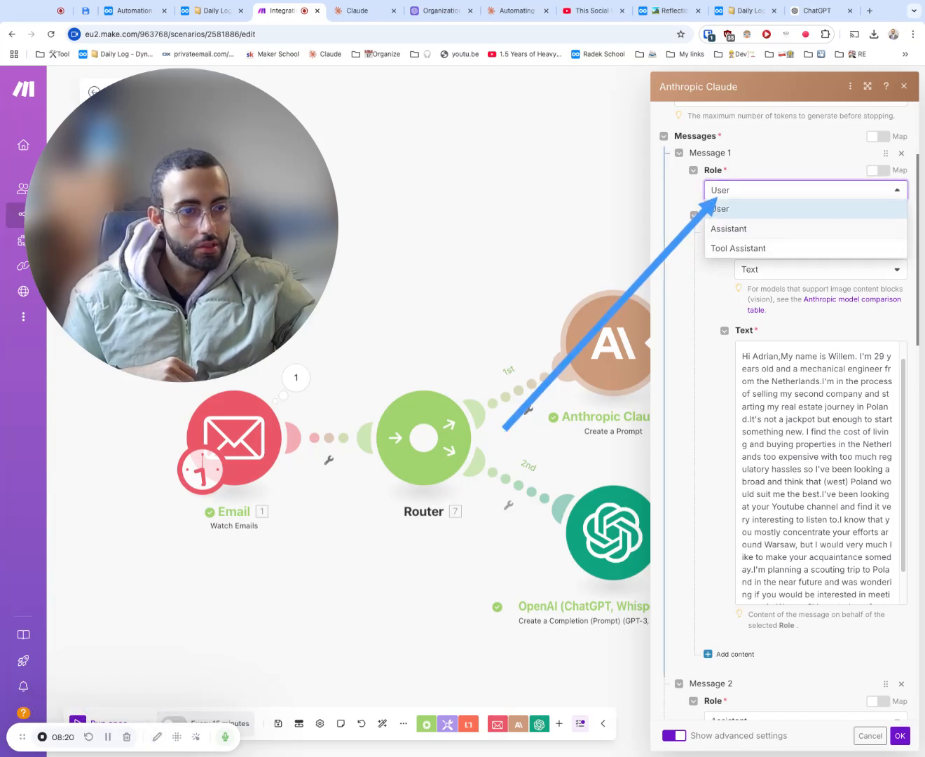
# Open the OpenAI module and point an arrow annotation at the role field of Message 1.
pyautogui.click(612, 532)
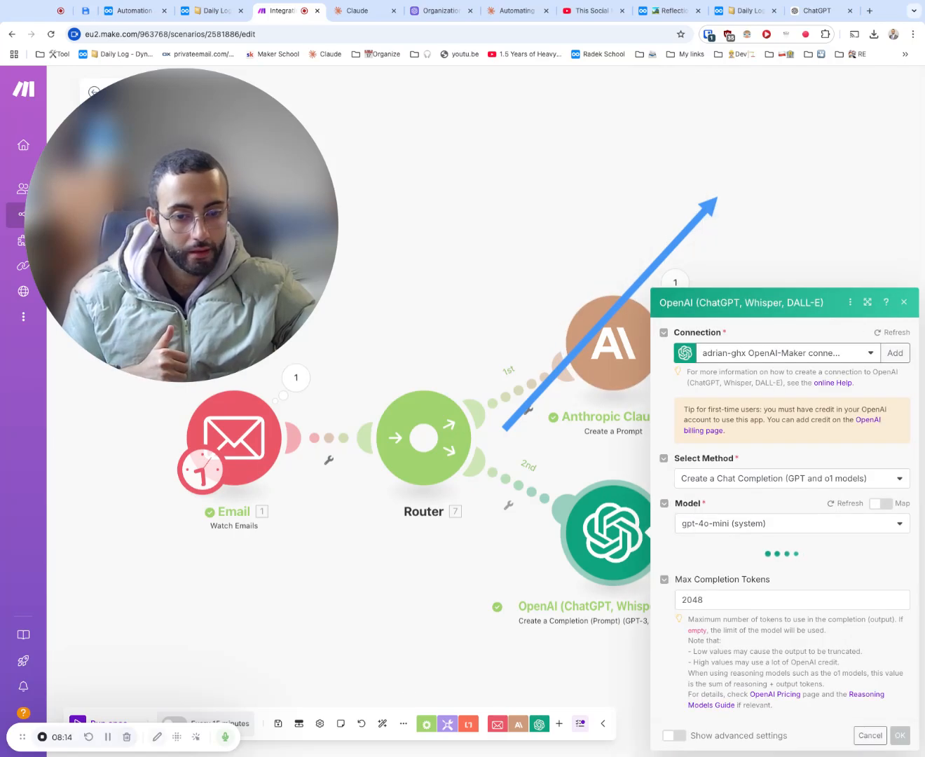
pyautogui.click(157, 736)
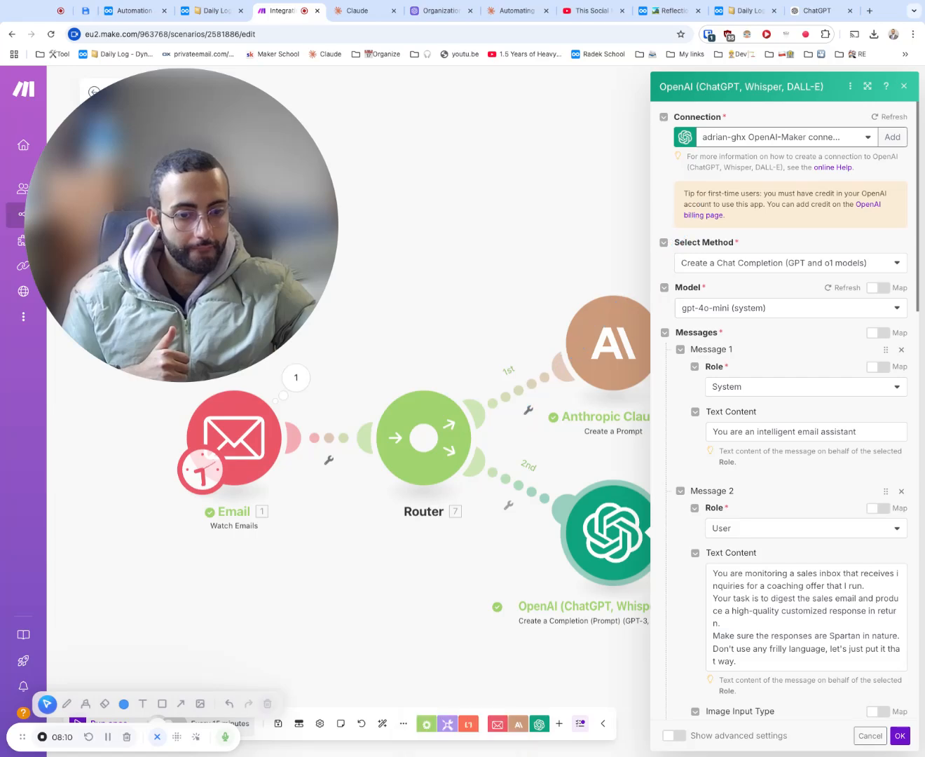
pyautogui.moveTo(448, 585); pyautogui.dragTo(736, 375)
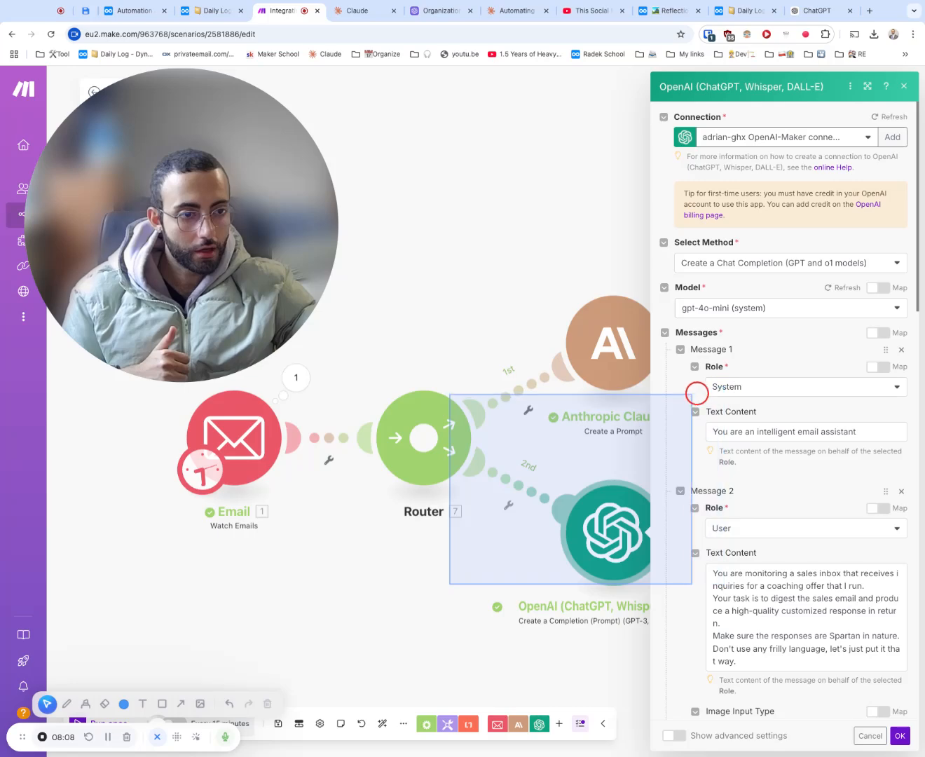
pyautogui.click(181, 703)
pyautogui.moveTo(406, 576)
pyautogui.mouseDown()
pyautogui.moveTo(697, 407)
pyautogui.moveTo(693, 395)
pyautogui.mouseUp()
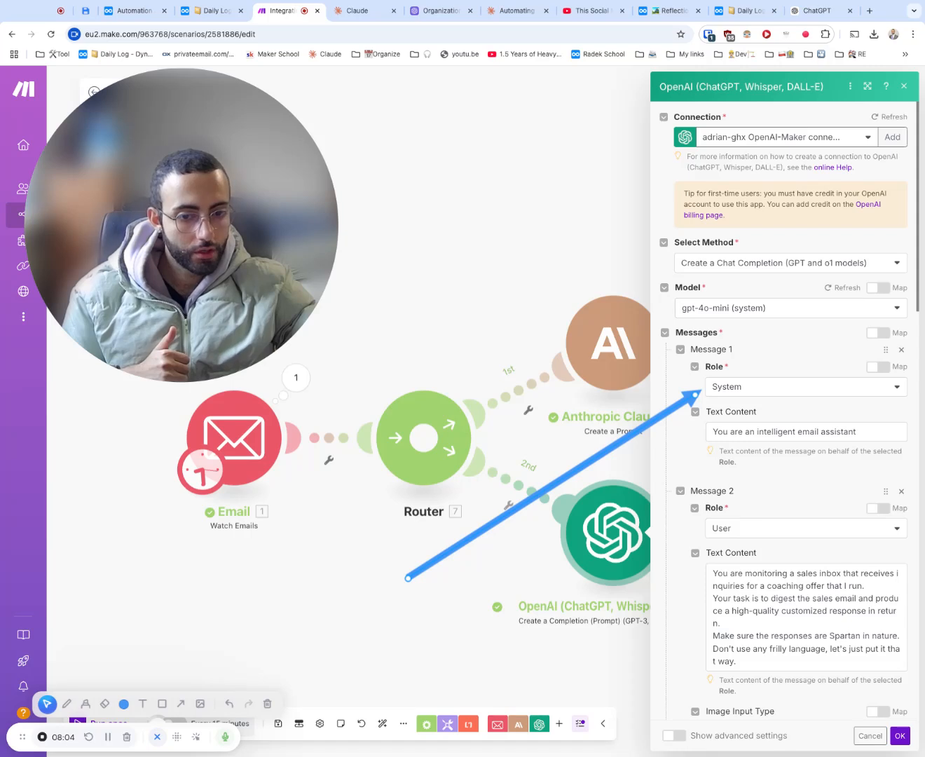
pyautogui.press('Escape')
# Examine the role options for Message 1 in the OpenAI module, keeping System selected.
pyautogui.click(722, 387)
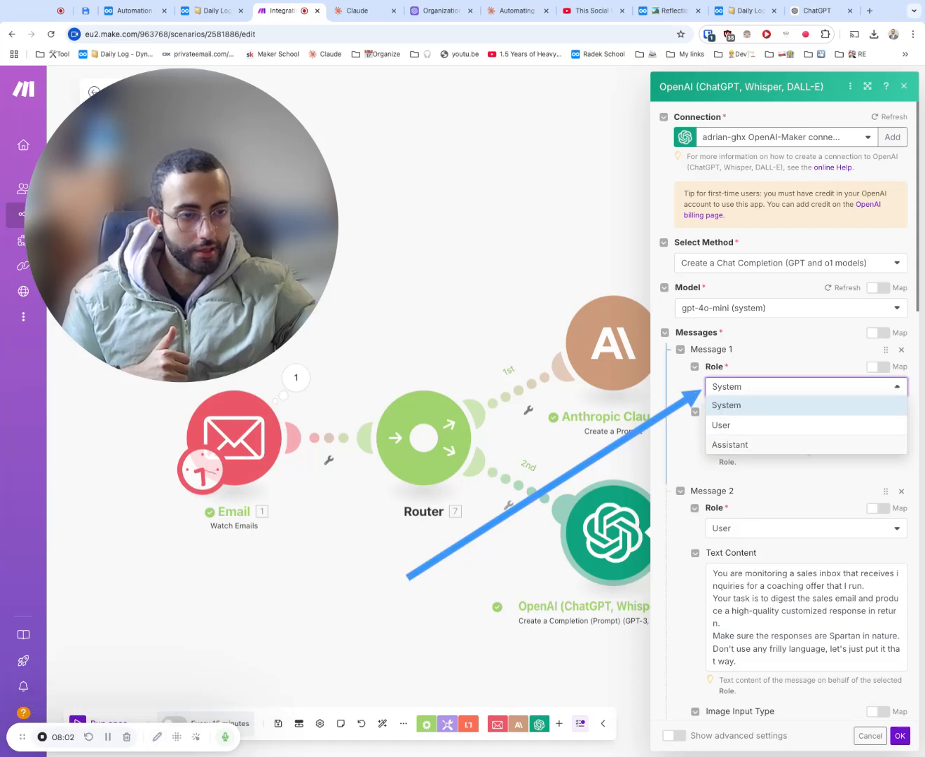
pyautogui.click(762, 387)
pyautogui.click(762, 386)
pyautogui.click(763, 387)
pyautogui.click(762, 387)
pyautogui.click(762, 386)
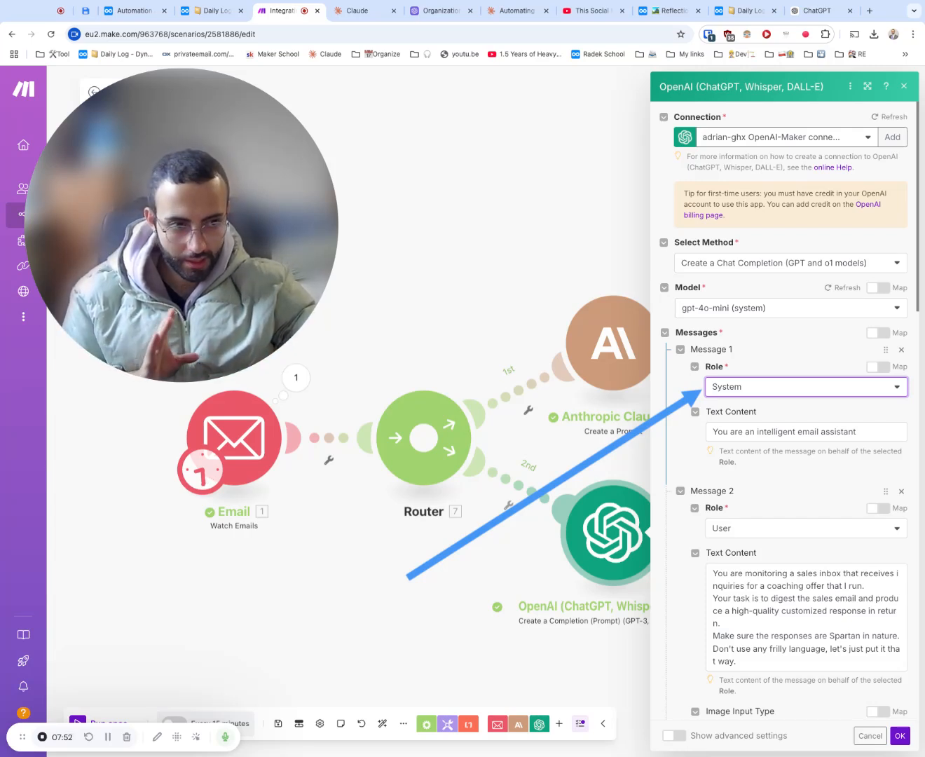
pyautogui.click(806, 386)
pyautogui.click(729, 405)
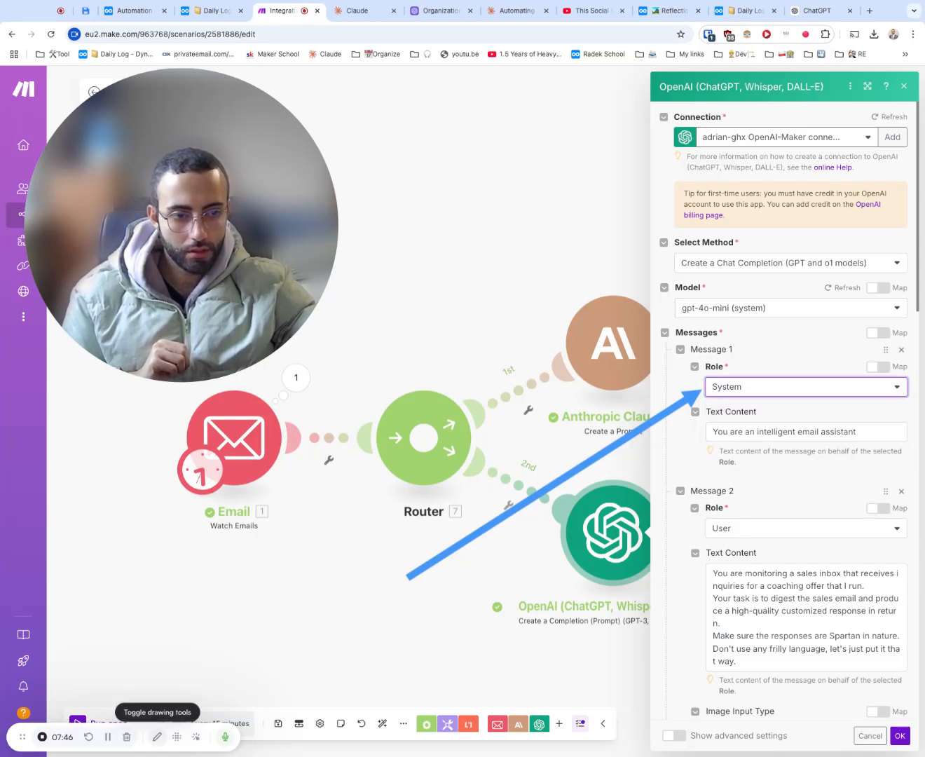
# Open the Anthropic Claude module, show its advanced settings and find the System Prompt field, clearing the arrow annotation.
pyautogui.click(613, 342)
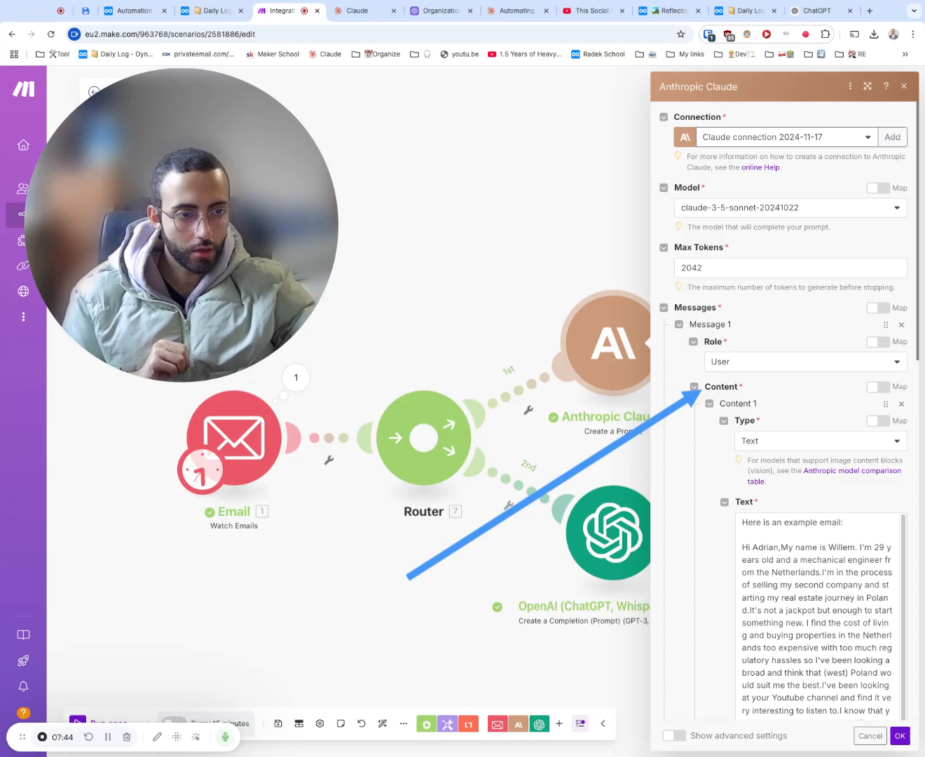
pyautogui.click(675, 735)
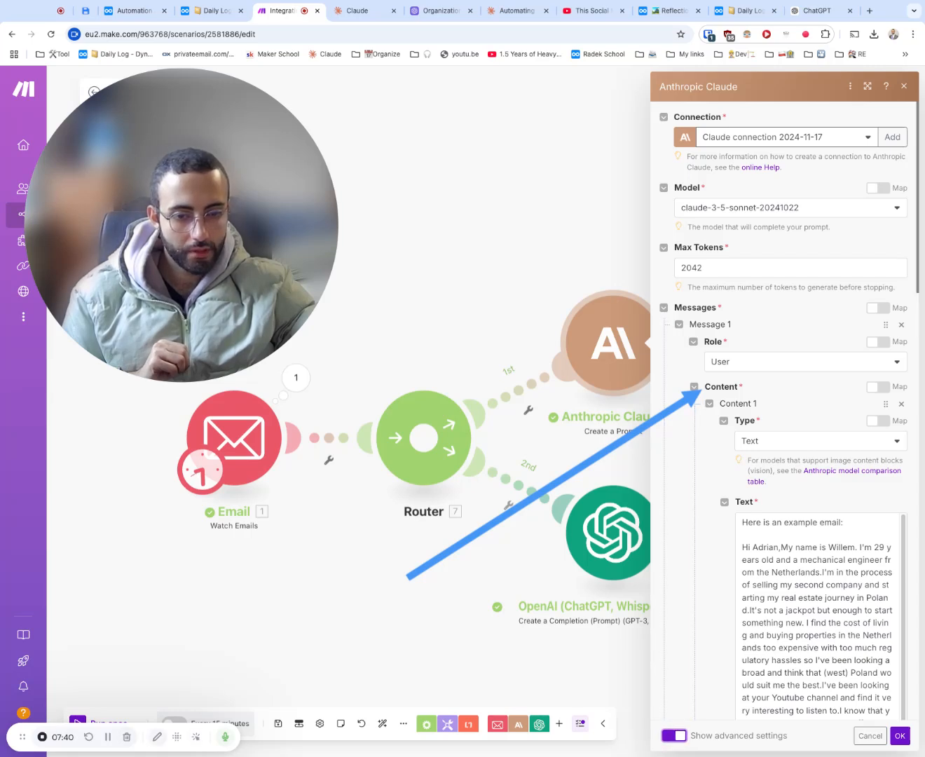
pyautogui.click(157, 737)
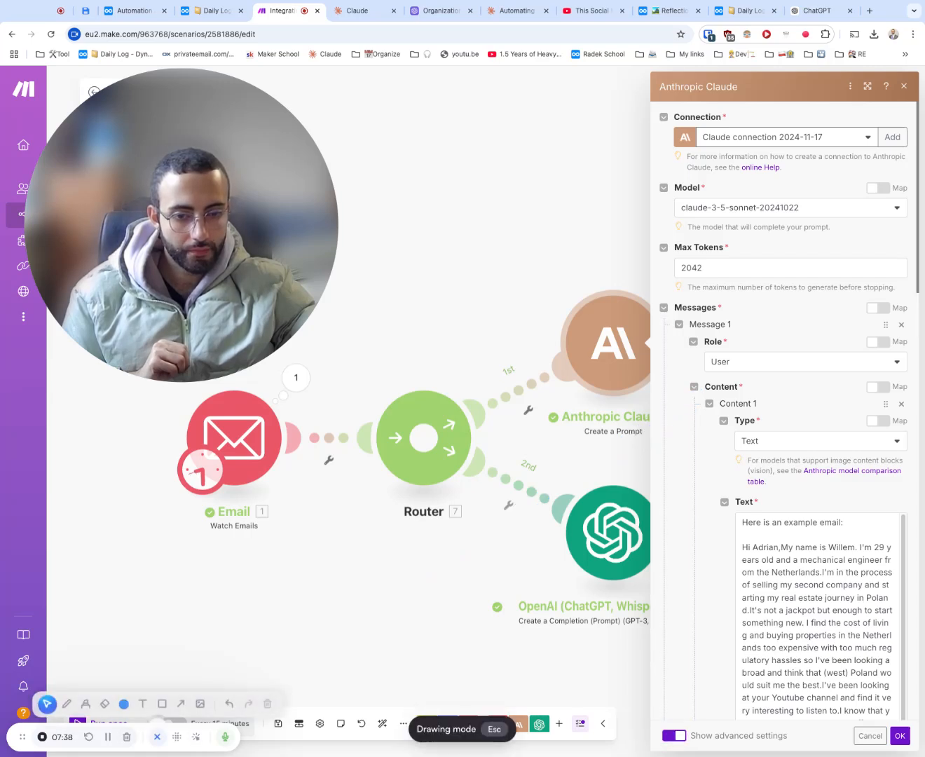
pyautogui.press('Escape')
pyautogui.scroll(-8, 817, 616)
pyautogui.scroll(-10, 817, 491)
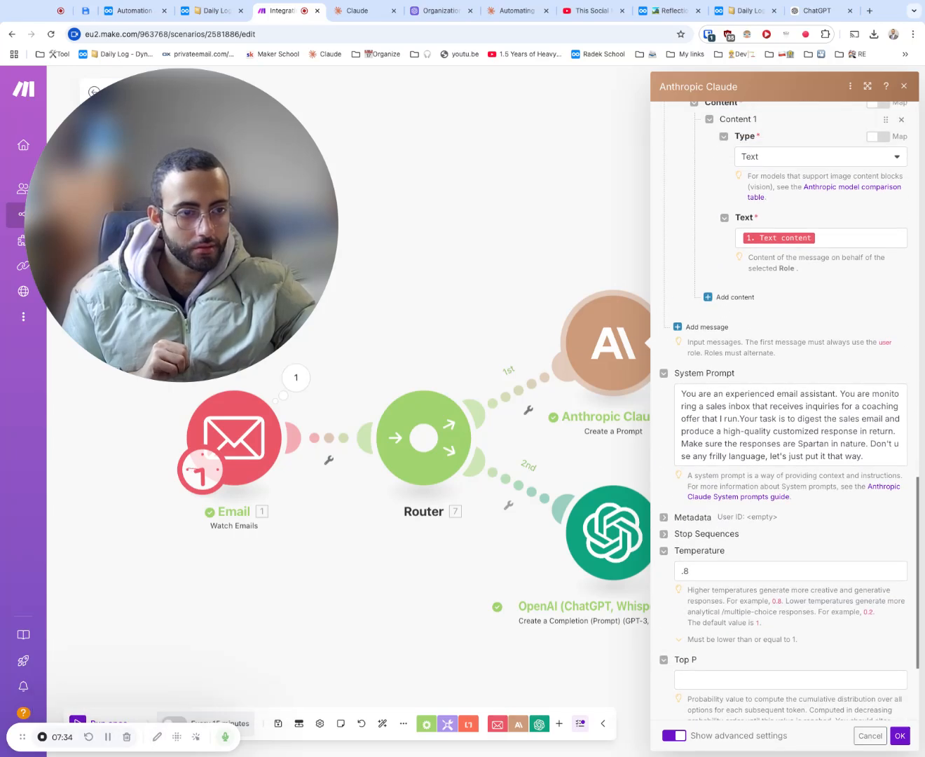
# Read the instructions in the Anthropic Claude module's System Prompt and close the module's settings.
pyautogui.doubleClick(788, 405)
pyautogui.hotkey('ctrl', 'a')
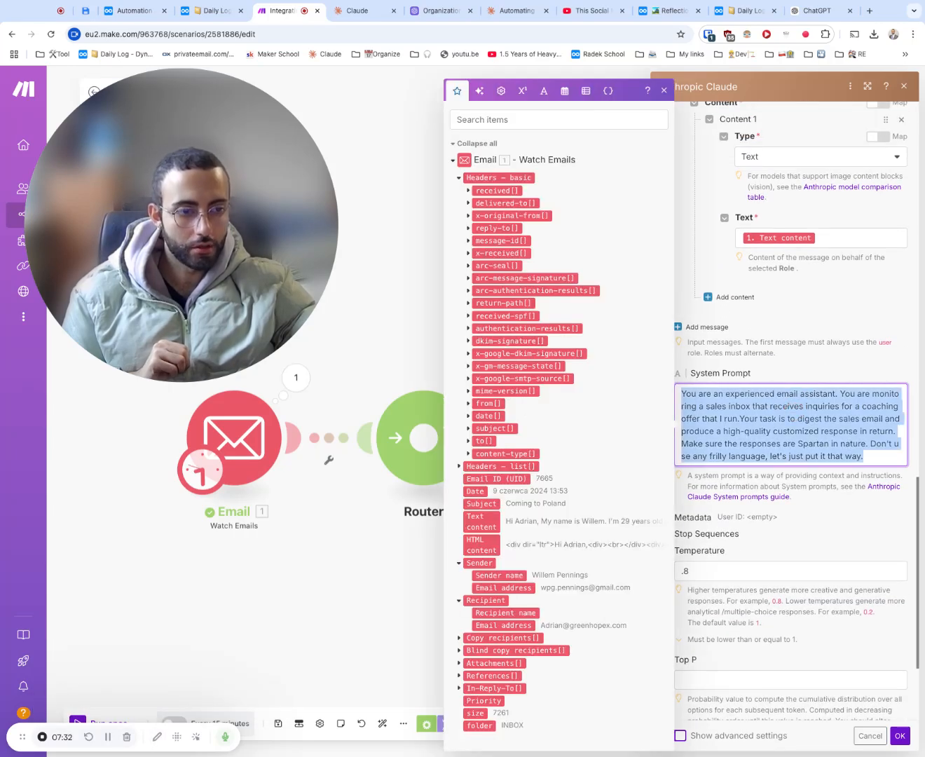
pyautogui.click(774, 430)
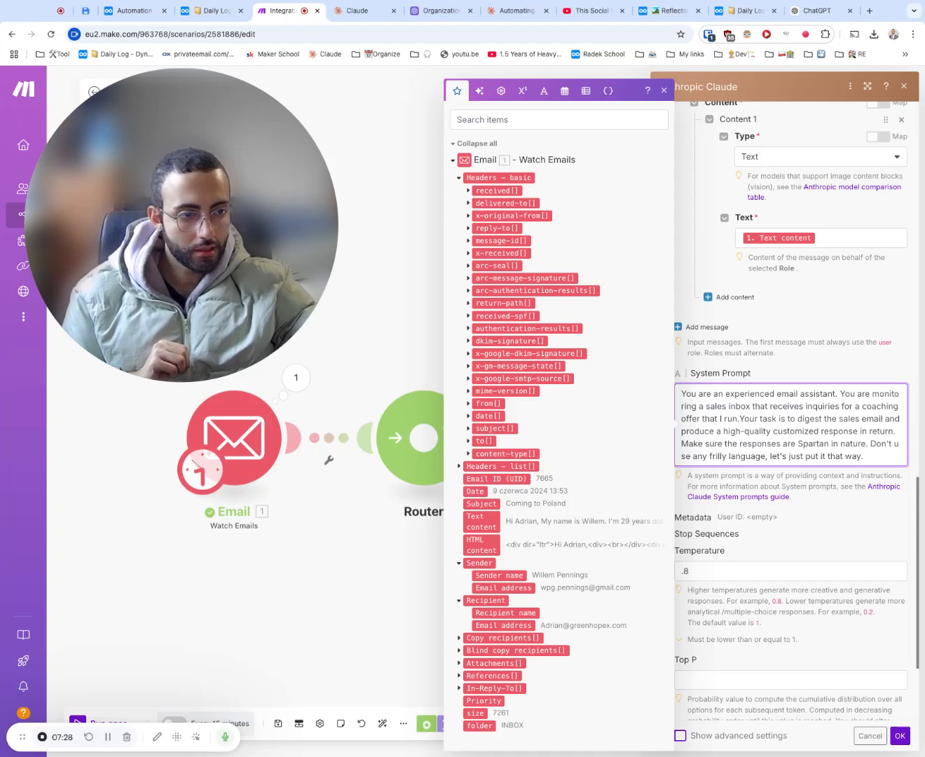
pyautogui.moveTo(740, 419); pyautogui.dragTo(876, 457)
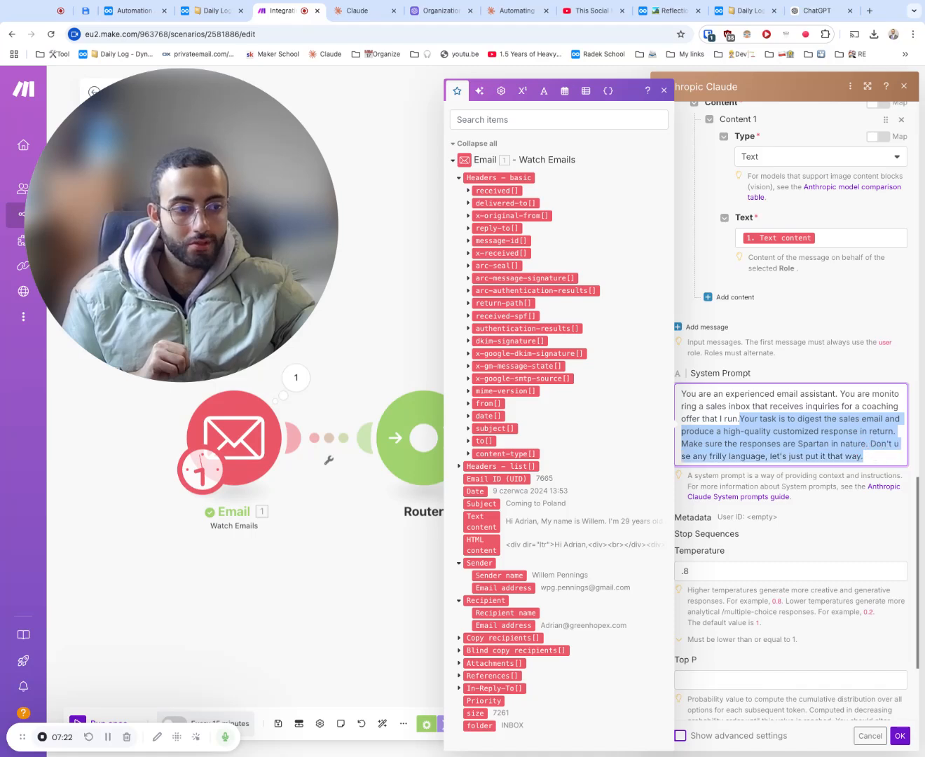
pyautogui.tripleClick(875, 457)
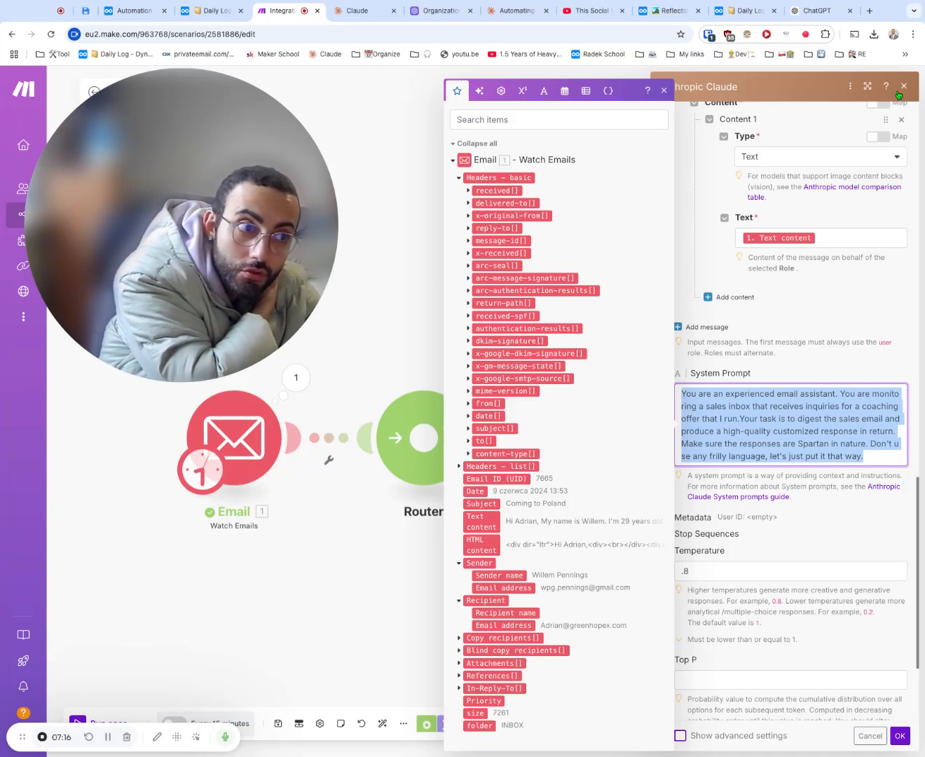
pyautogui.tripleClick(765, 419)
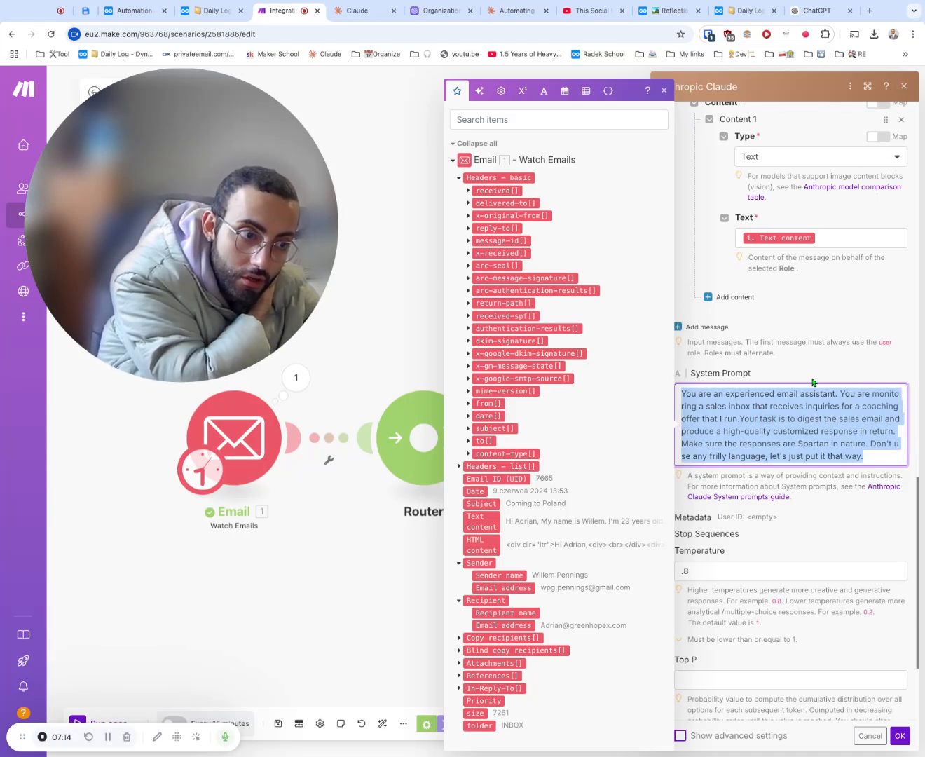
pyautogui.click(903, 85)
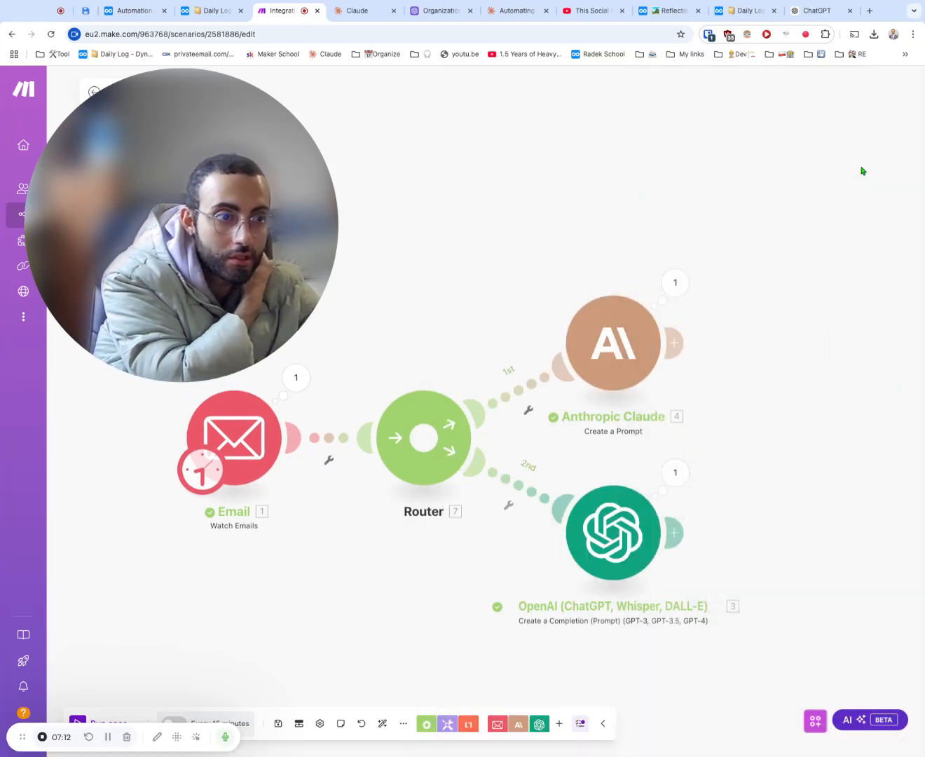
# Open the OpenAI module and review the instructions in its System message and its first User message.
pyautogui.click(618, 514)
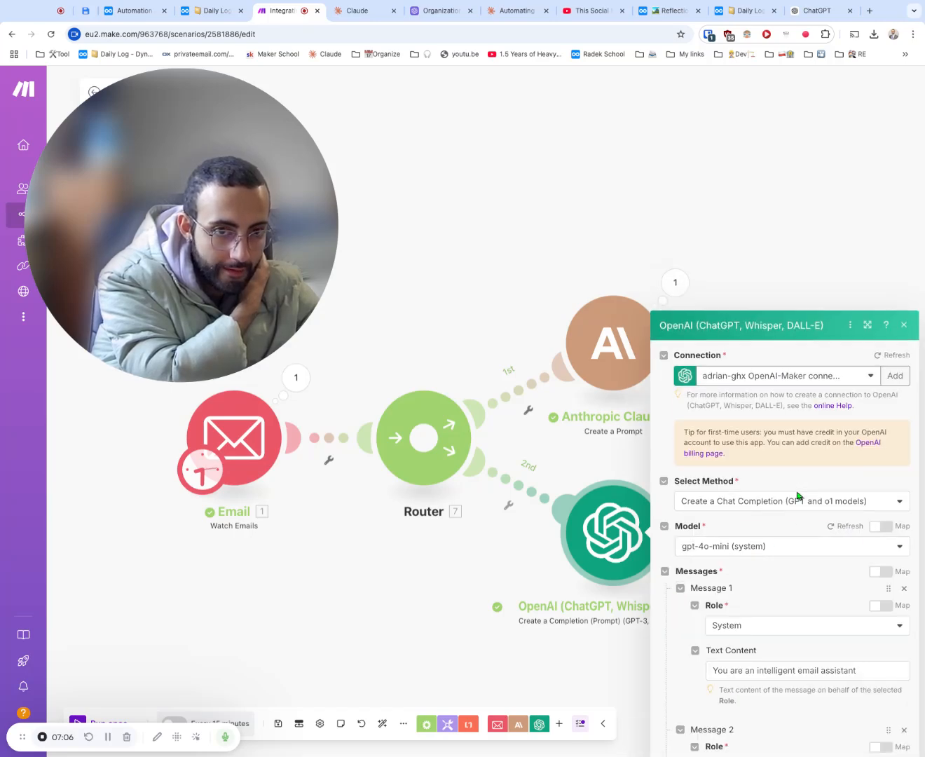
pyautogui.scroll(-3, 797, 495)
pyautogui.scroll(2, 744, 343)
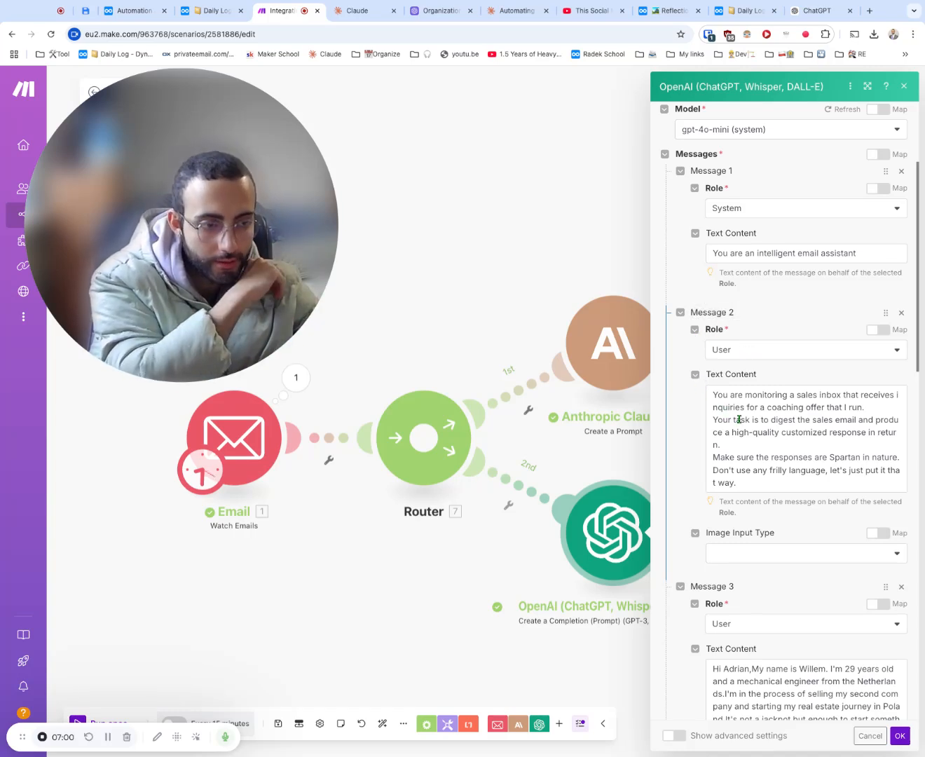
pyautogui.scroll(-1, 750, 444)
pyautogui.moveTo(749, 391); pyautogui.dragTo(784, 451)
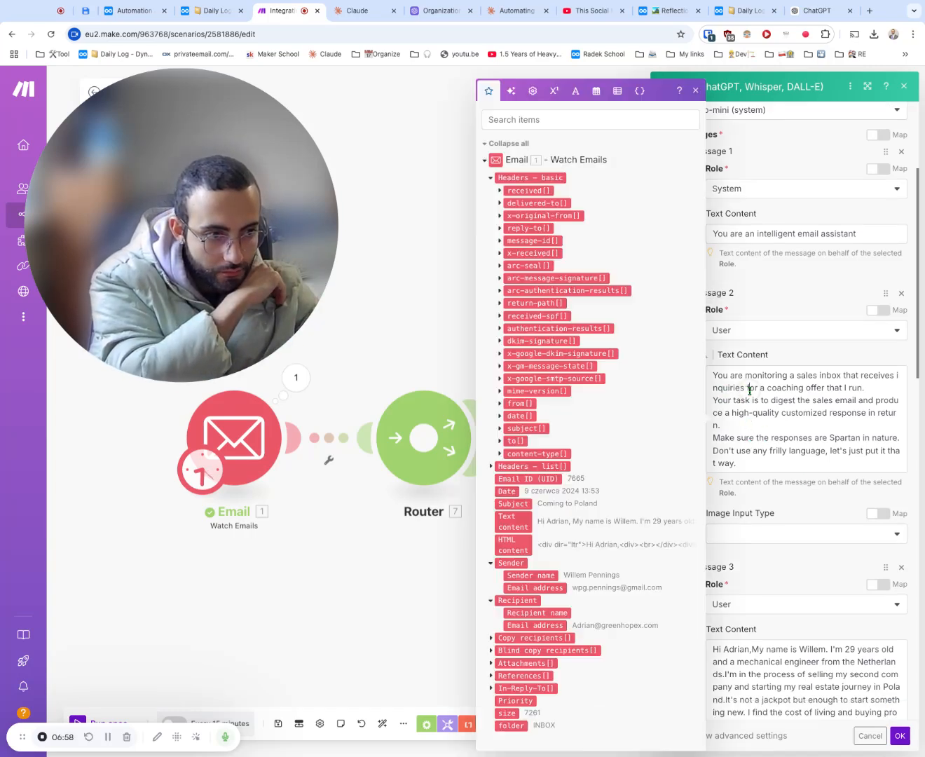
pyautogui.click(799, 462)
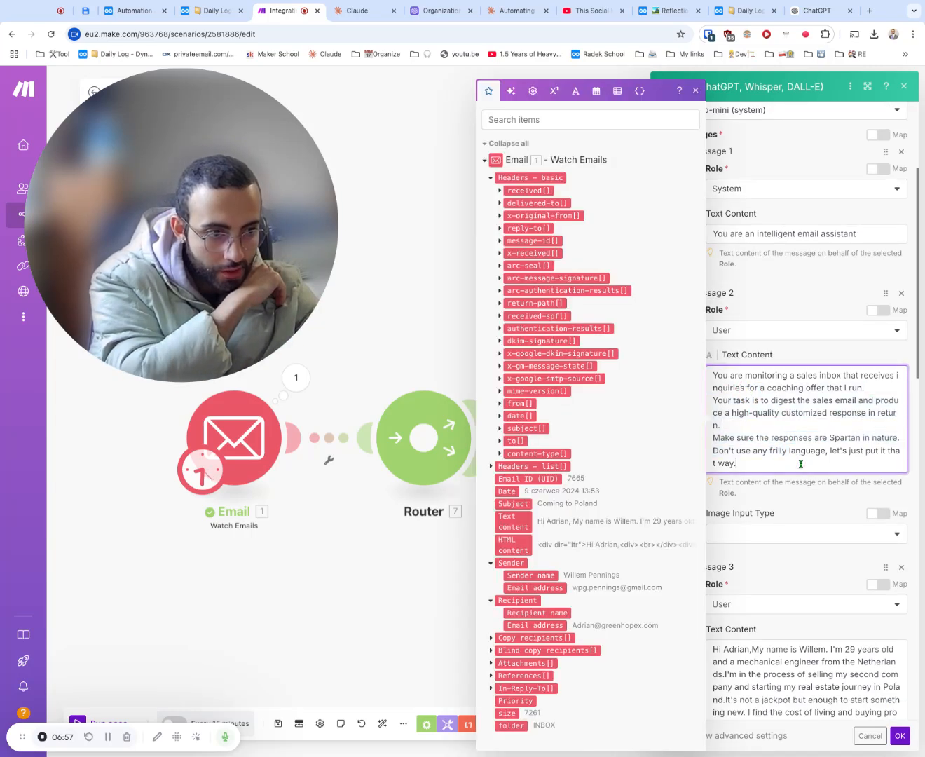
pyautogui.tripleClick(806, 388)
pyautogui.click(811, 412)
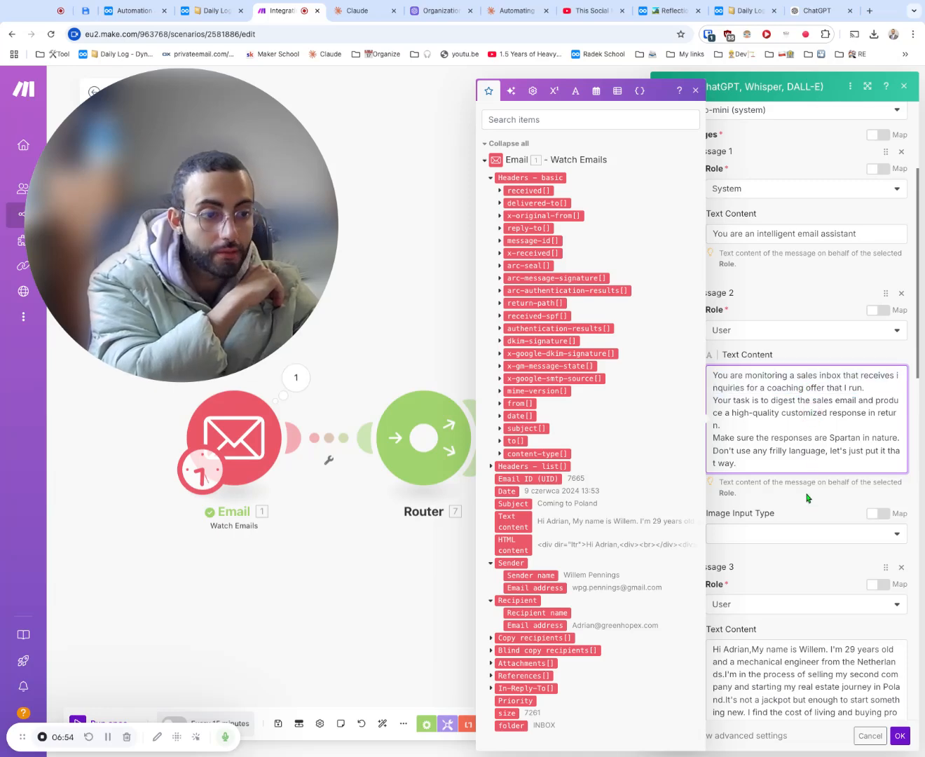
# Review the example inquiry in Message 3 and the example reply in Message 4 of the OpenAI module.
pyautogui.click(806, 498)
pyautogui.scroll(-5, 798, 496)
pyautogui.moveTo(716, 346); pyautogui.dragTo(846, 566)
pyautogui.click(846, 564)
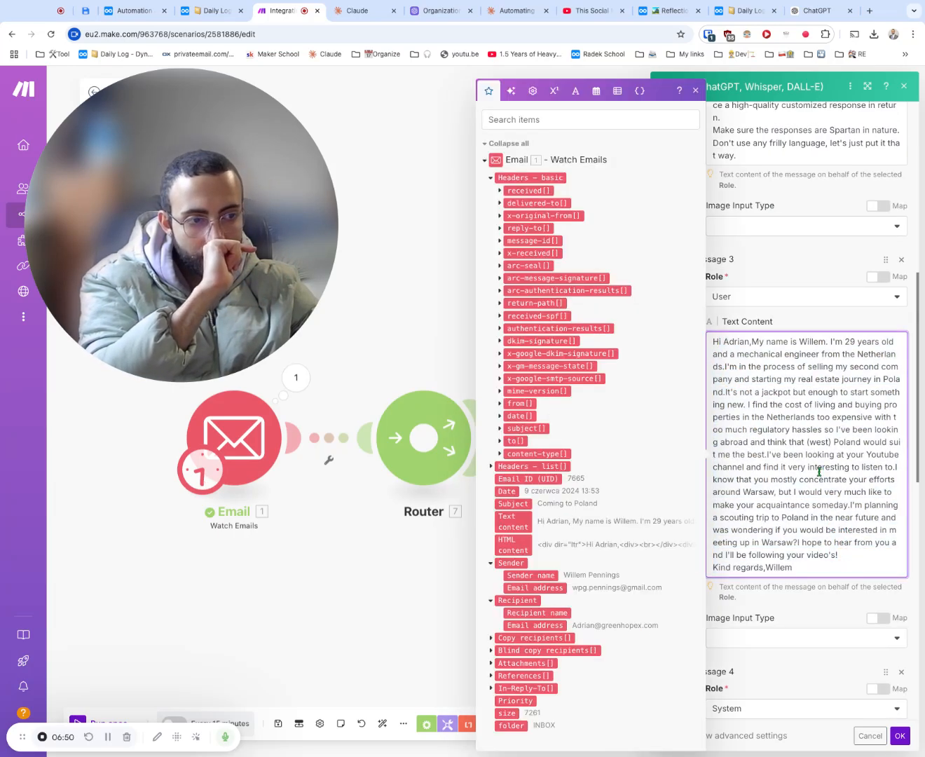
pyautogui.scroll(-3, 820, 472)
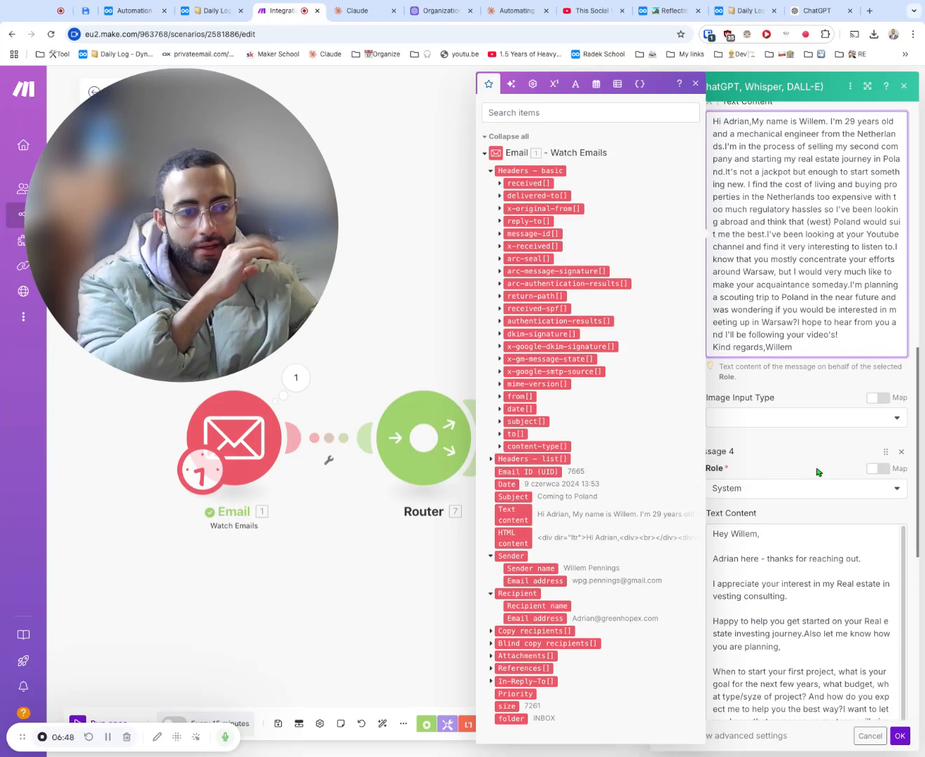
pyautogui.click(821, 507)
pyautogui.scroll(-2, 823, 509)
pyautogui.scroll(-1, 823, 509)
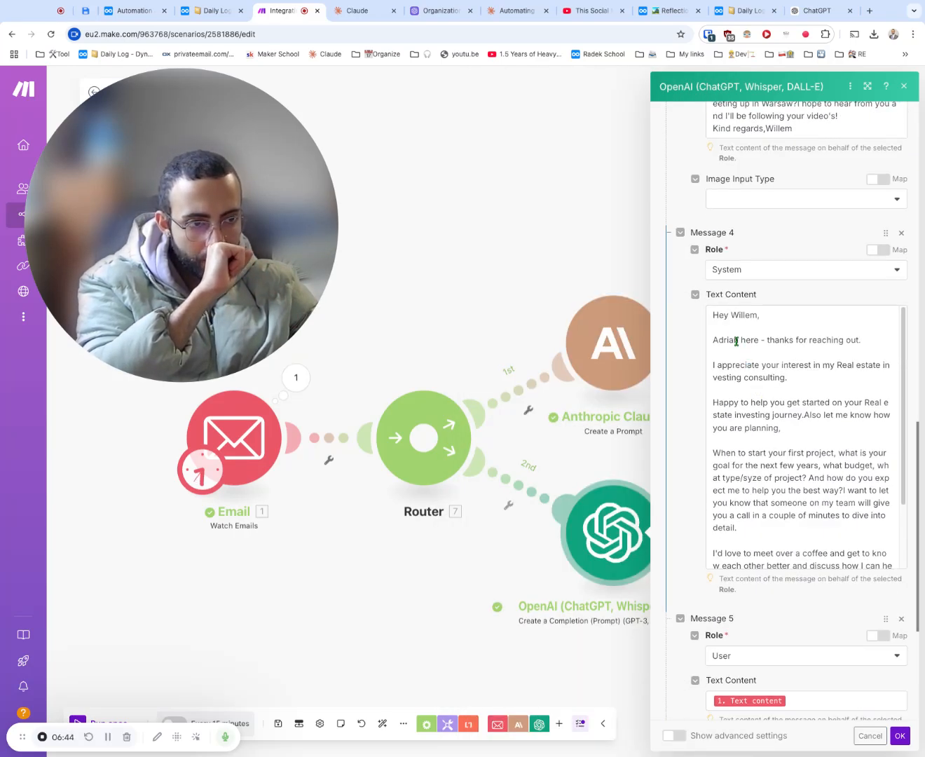
# Read through the example reply in the OpenAI module's Message 4, from the greeting to the project questions and closing.
pyautogui.moveTo(720, 317); pyautogui.dragTo(841, 545)
pyautogui.click(840, 545)
pyautogui.tripleClick(784, 316)
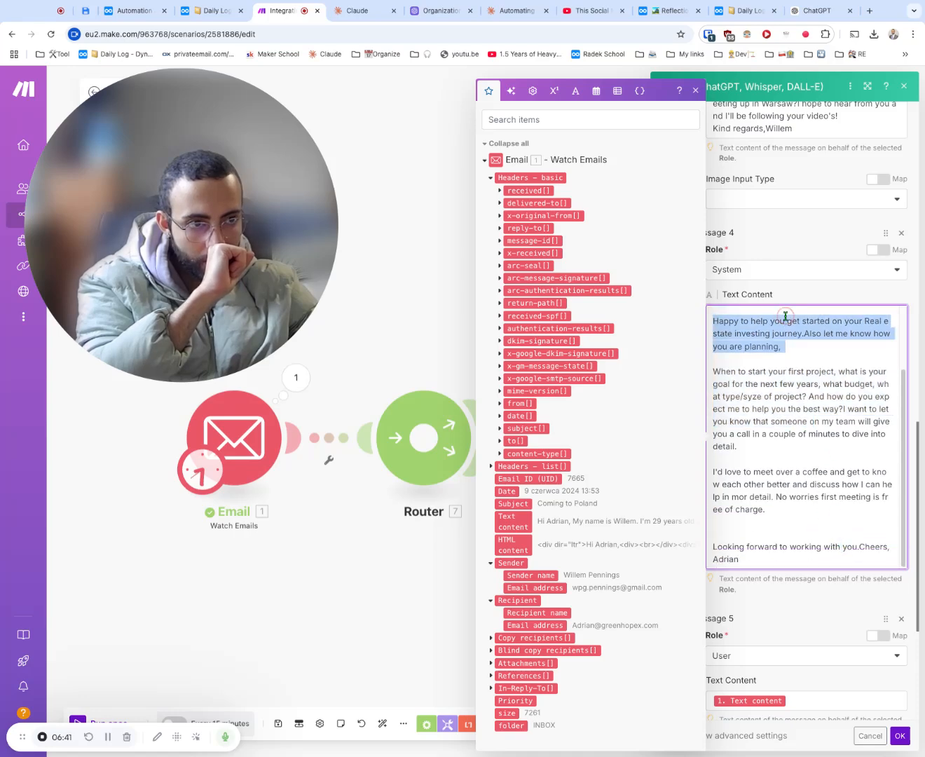
pyautogui.click(854, 472)
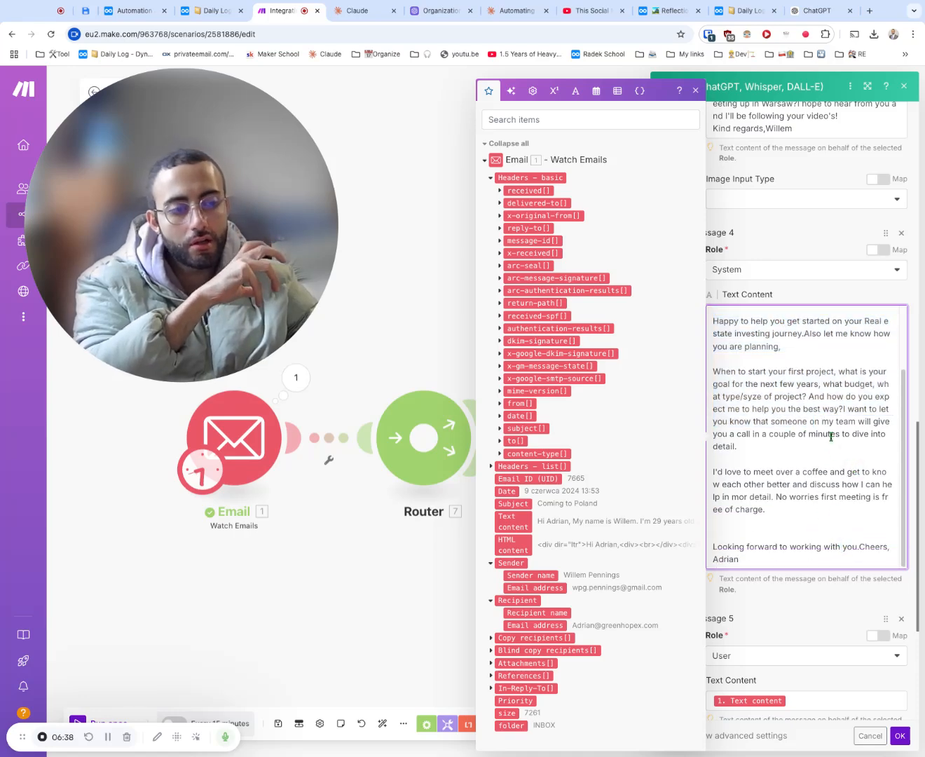
pyautogui.scroll(-2, 837, 456)
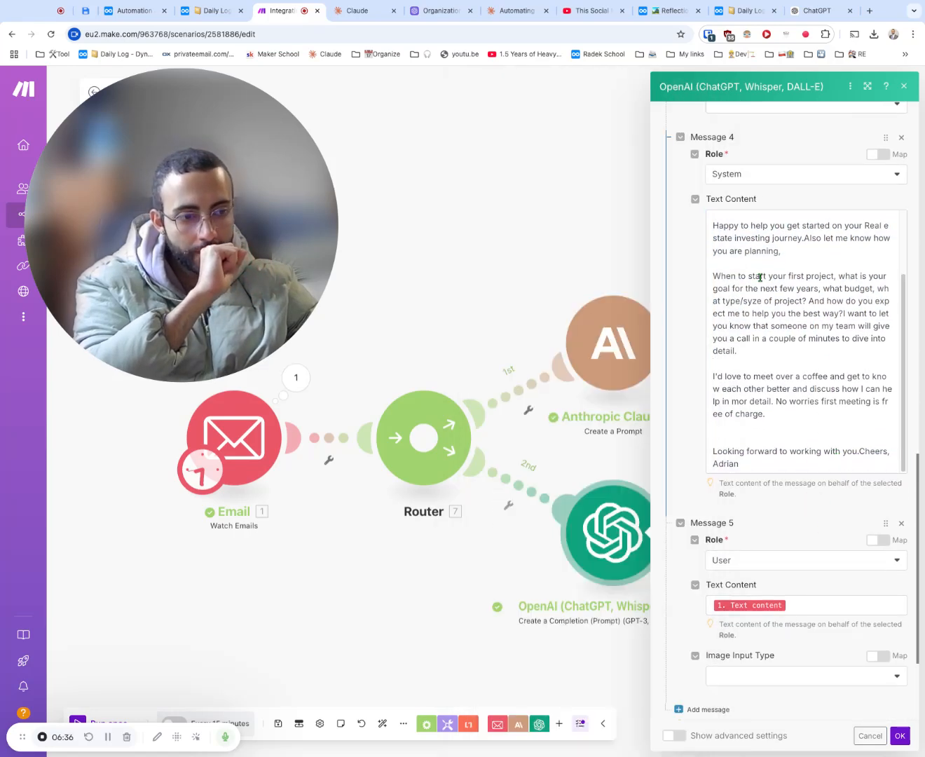
pyautogui.moveTo(754, 275); pyautogui.dragTo(822, 434)
pyautogui.click(823, 438)
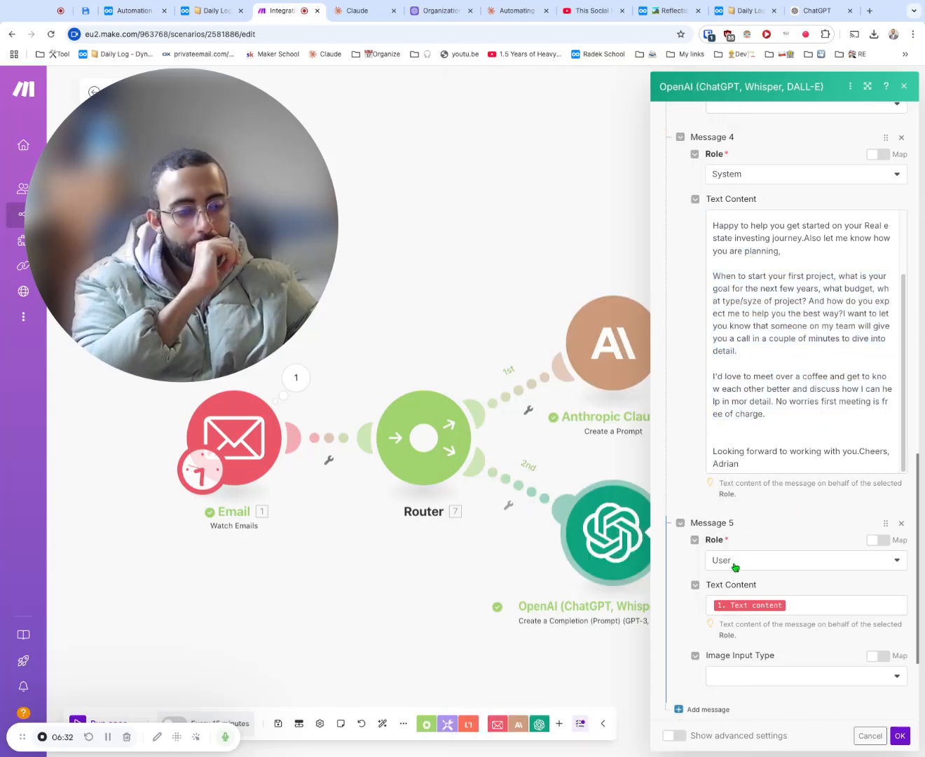
# Check the mapped email Text content and the User role in Message 5, and close the OpenAI module's settings.
pyautogui.click(763, 604)
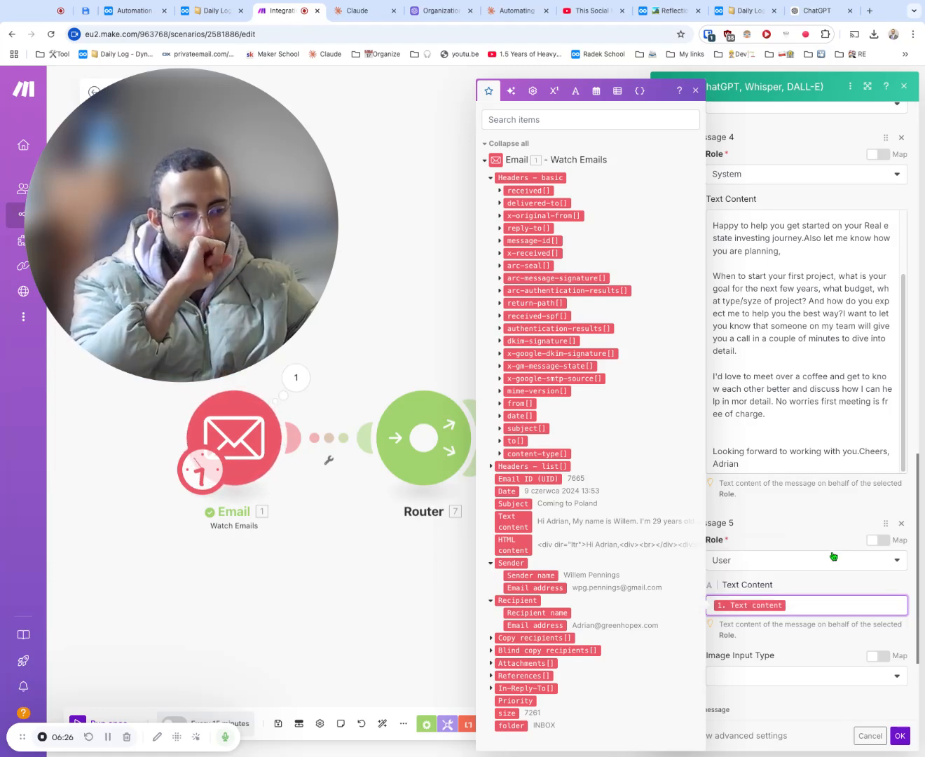
pyautogui.click(823, 558)
pyautogui.click(822, 558)
pyautogui.click(805, 520)
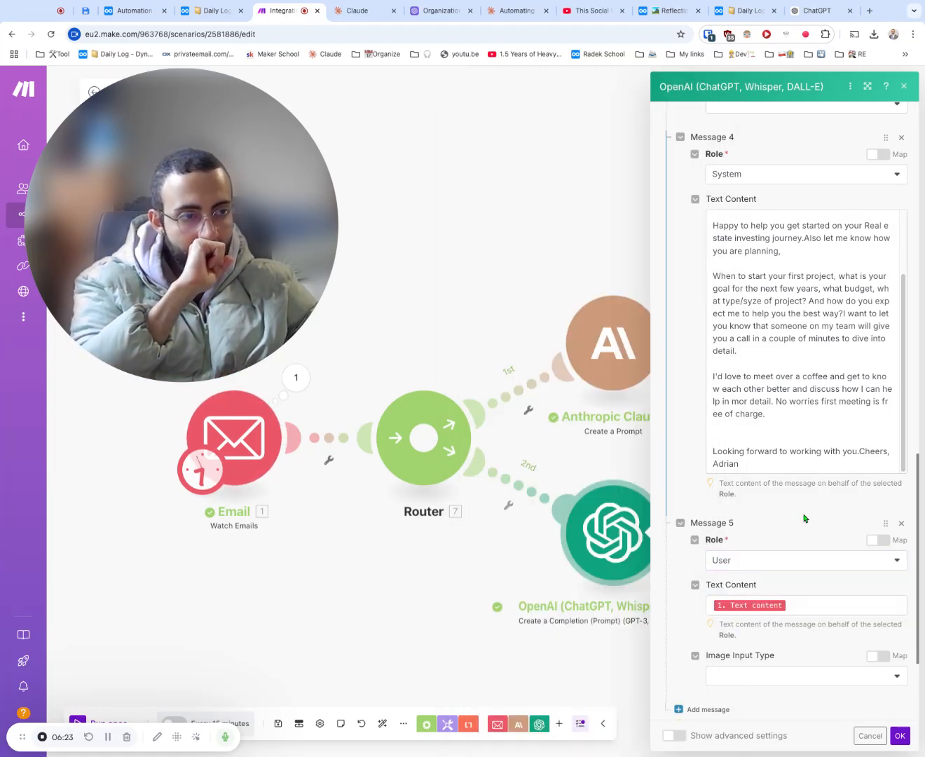
pyautogui.click(905, 86)
# Open the Anthropic Claude module's run results, collapse the input bundle and expand the output content down to its text.
pyautogui.click(675, 284)
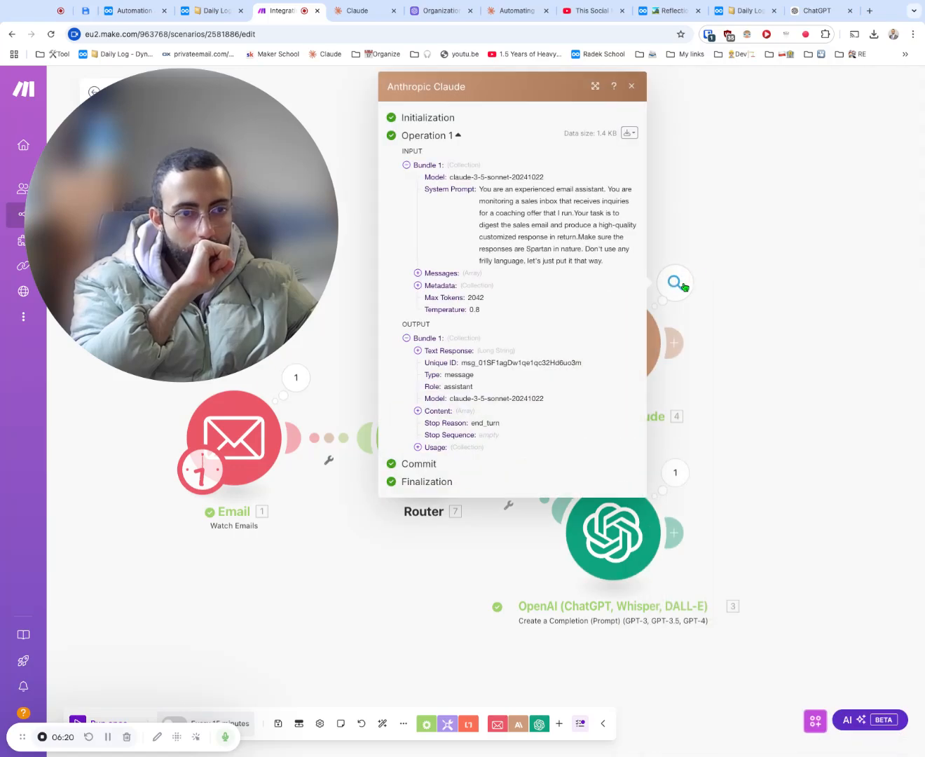
pyautogui.click(405, 166)
pyautogui.click(418, 337)
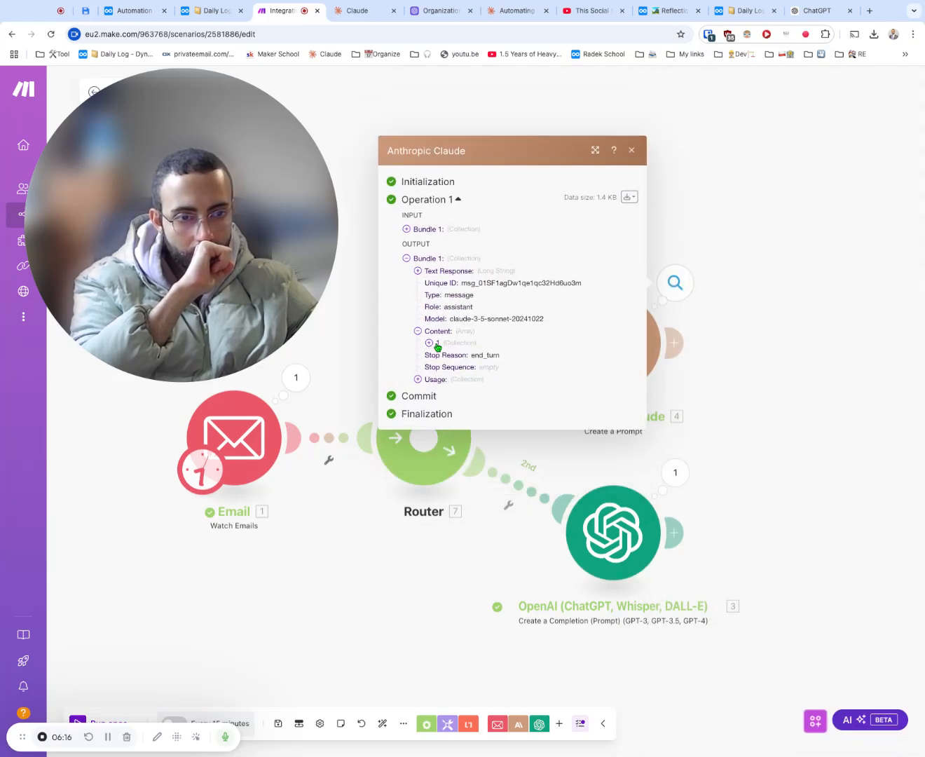
pyautogui.click(429, 343)
pyautogui.click(440, 355)
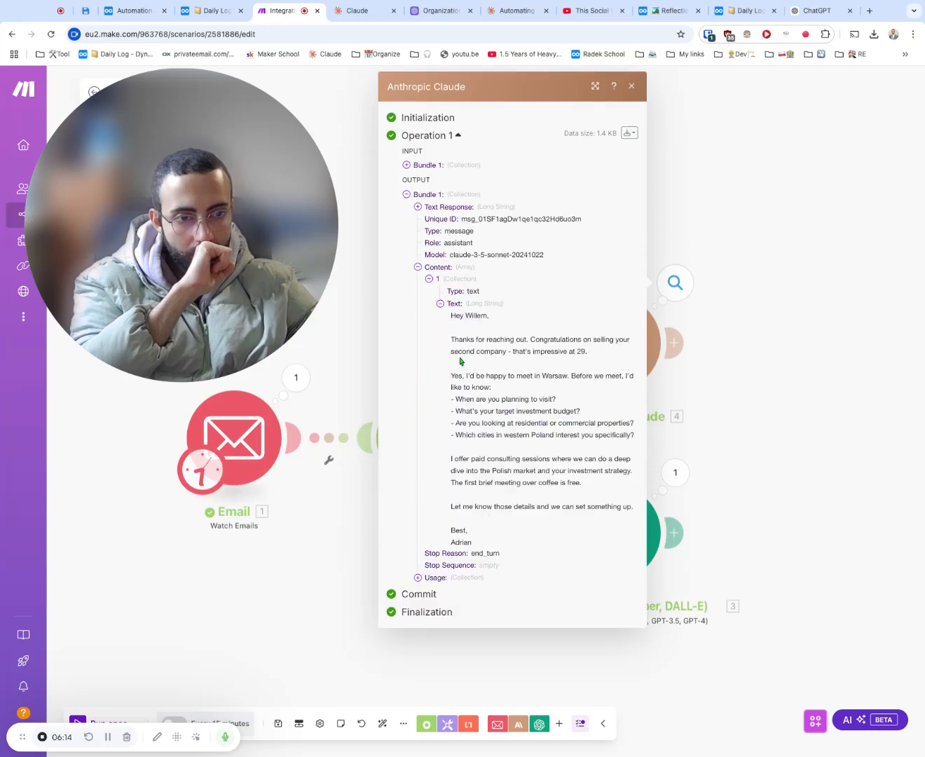
# Read Claude's generated reply, covering the greeting, the Warsaw meeting, the list of questions and the paid consulting offer.
pyautogui.moveTo(451, 316); pyautogui.dragTo(592, 353)
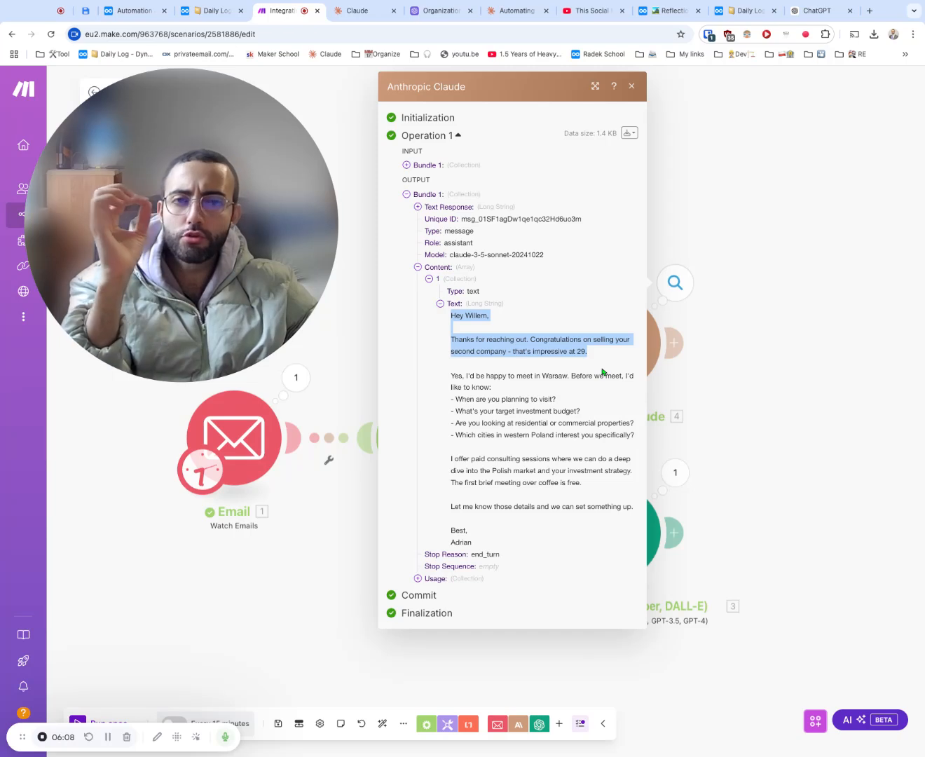
pyautogui.click(503, 382)
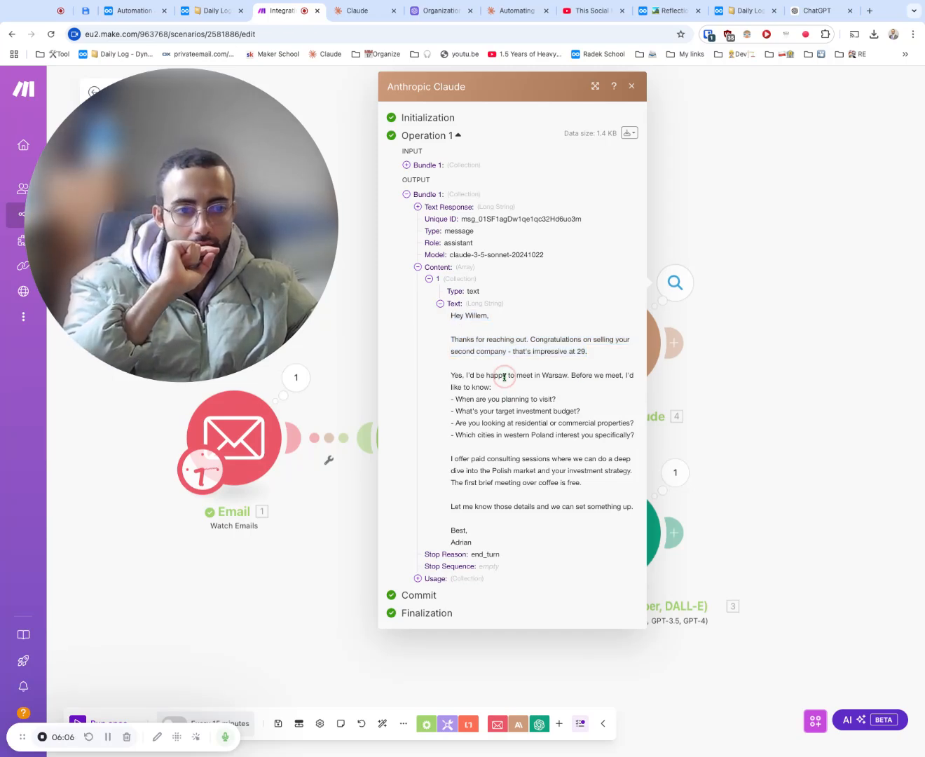
pyautogui.tripleClick(507, 377)
pyautogui.click(506, 377)
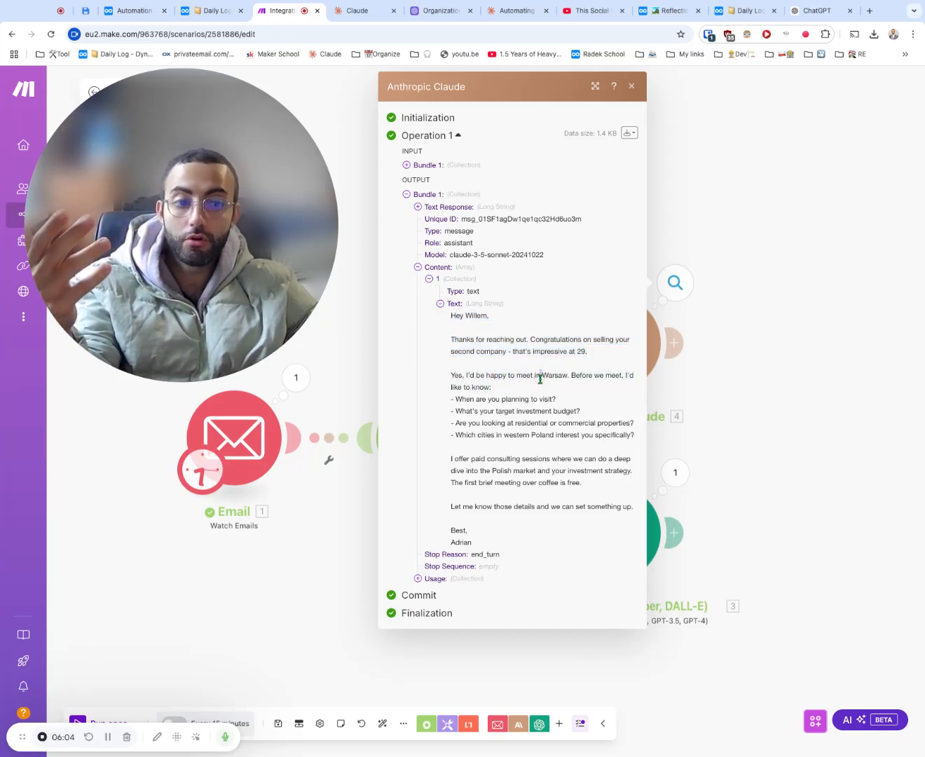
pyautogui.doubleClick(465, 399)
pyautogui.moveTo(464, 400); pyautogui.dragTo(607, 436)
pyautogui.click(599, 456)
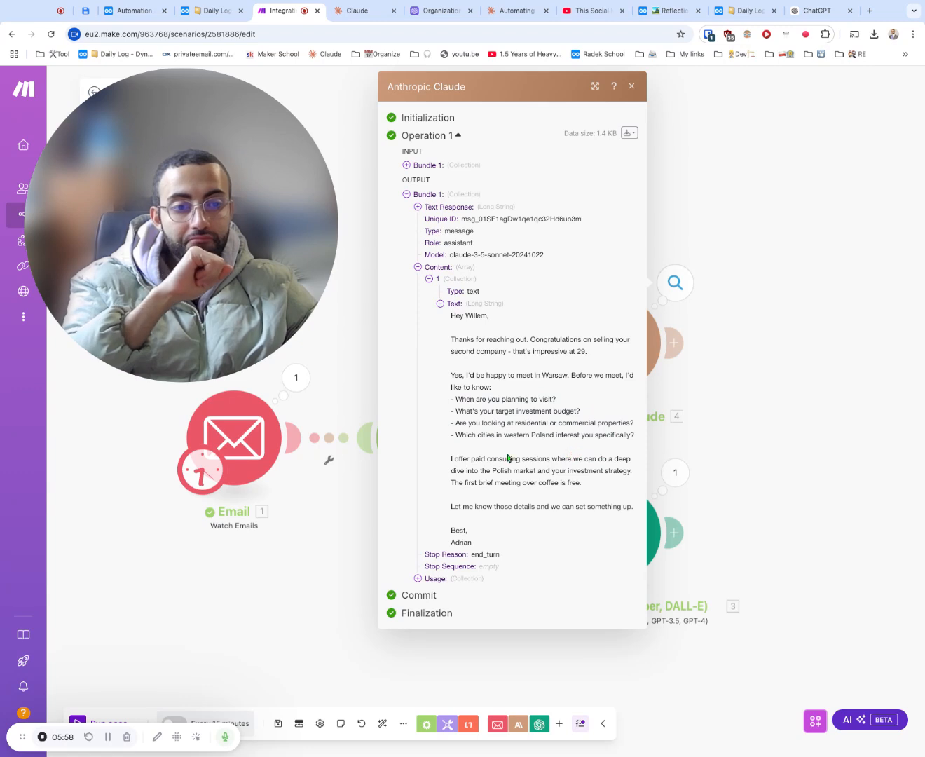
pyautogui.moveTo(461, 456); pyautogui.dragTo(581, 482)
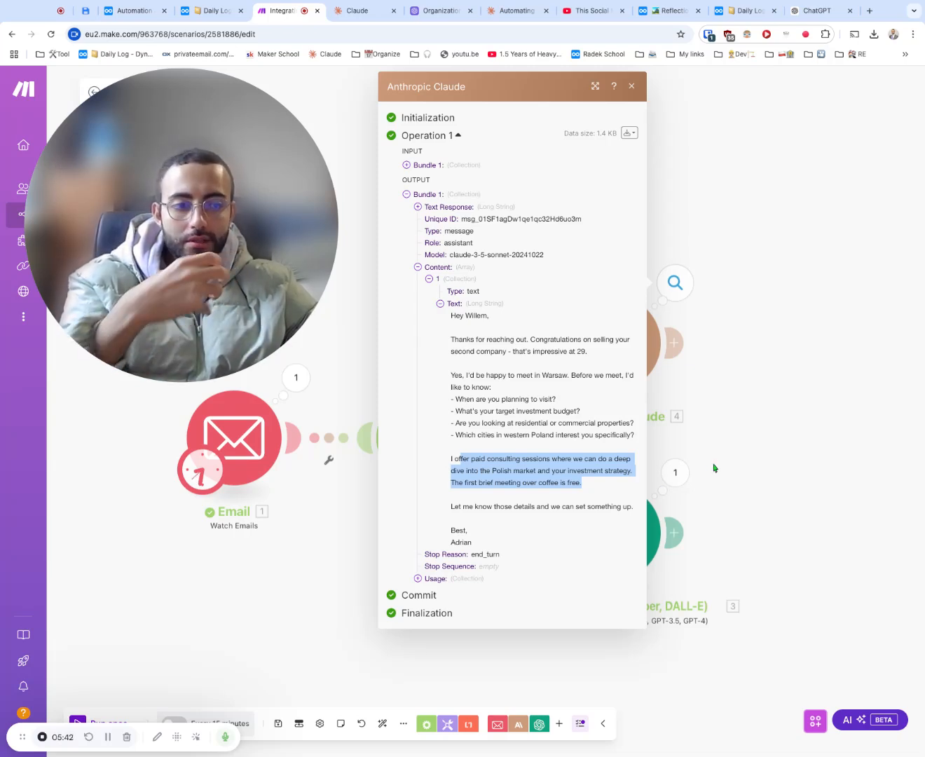
# Open the OpenAI module's run results, collapse the input bundle and expand Choices down to the message content.
pyautogui.click(677, 473)
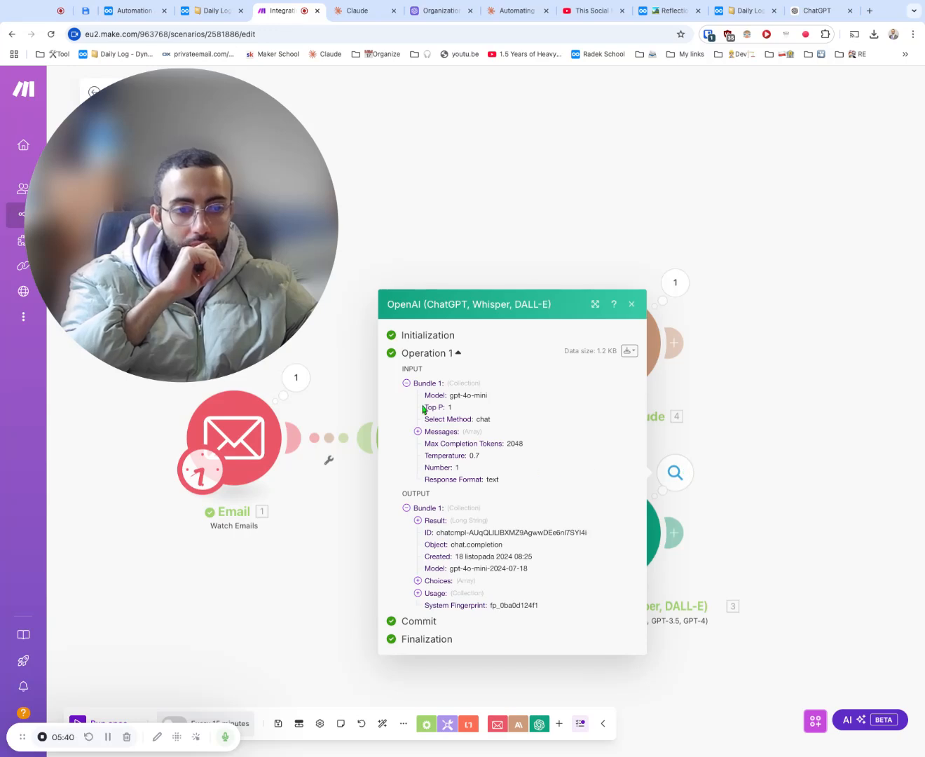
pyautogui.click(407, 382)
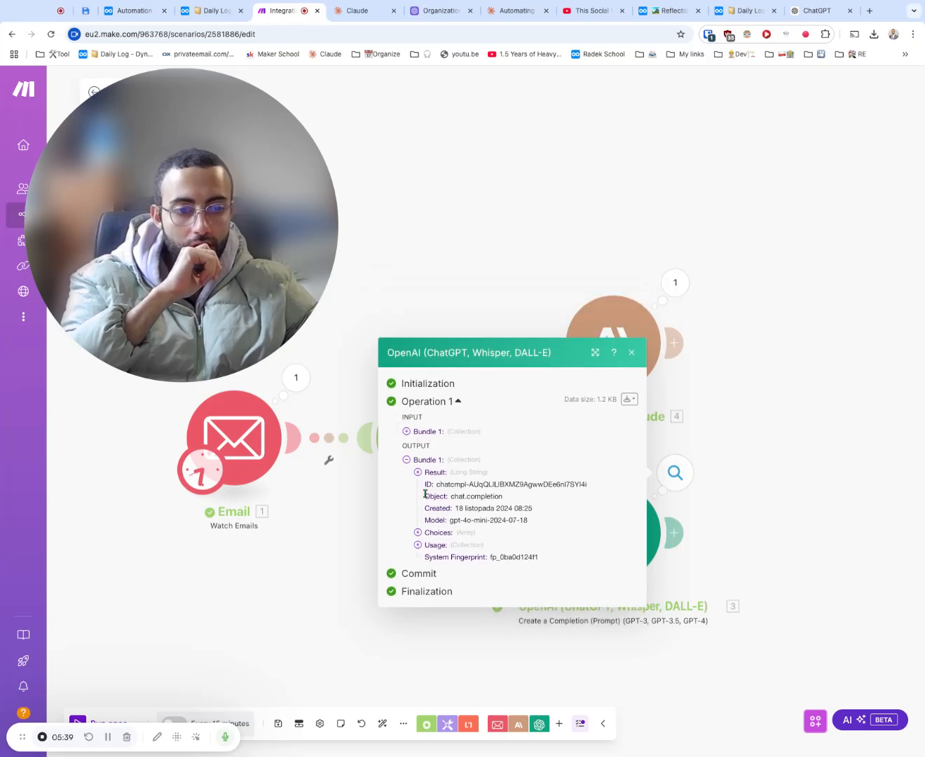
pyautogui.click(418, 533)
pyautogui.click(428, 538)
pyautogui.click(441, 542)
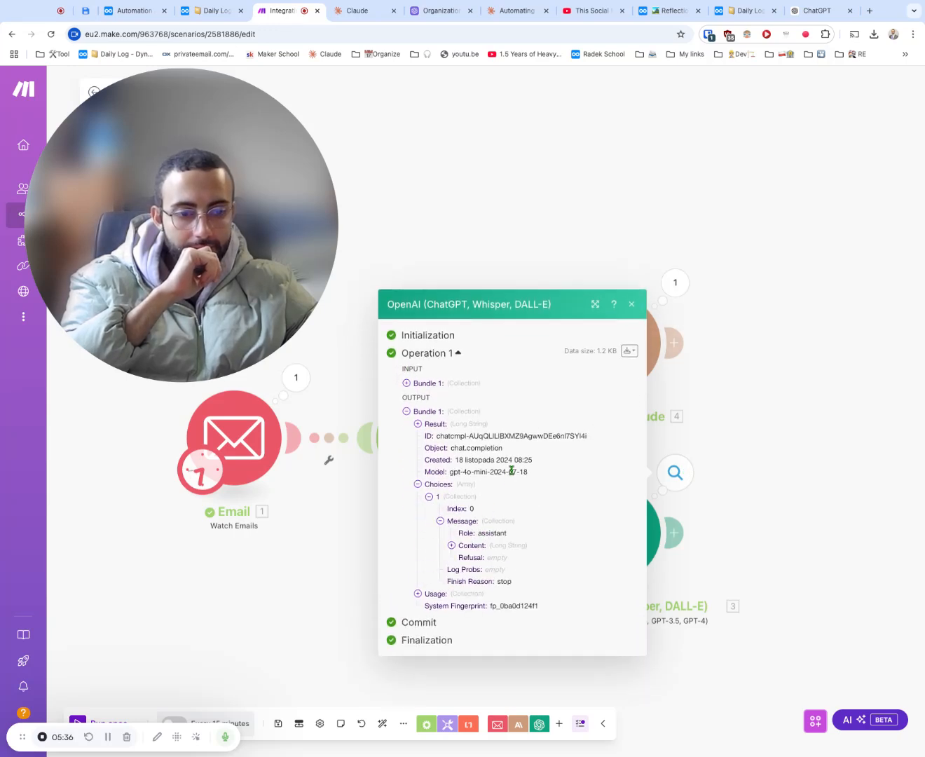
pyautogui.click(451, 546)
# Read OpenAI's generated reply, including the paragraph on trip availability, and close the run results.
pyautogui.moveTo(465, 490); pyautogui.dragTo(601, 552)
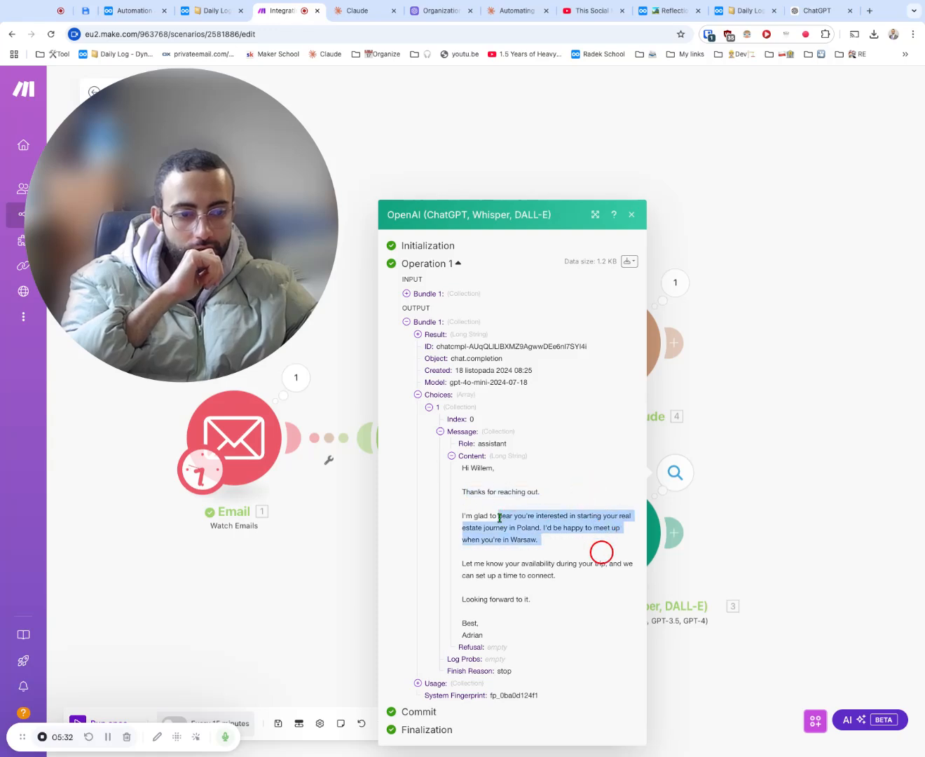
pyautogui.click(548, 561)
pyautogui.tripleClick(537, 564)
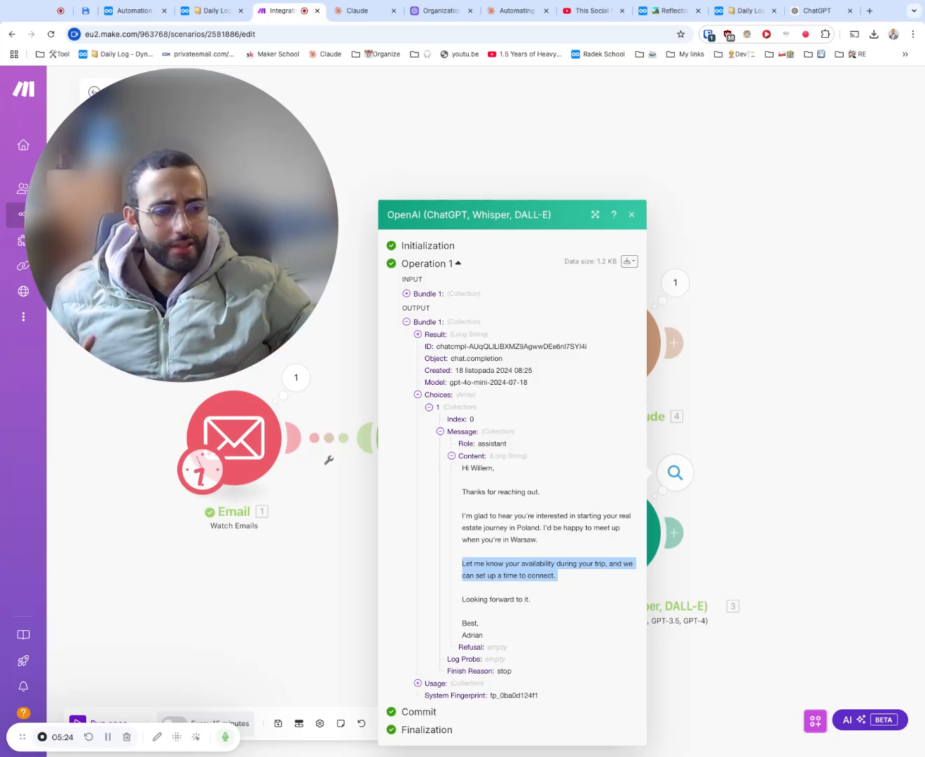
pyautogui.click(764, 571)
# Reopen the OpenAI module's settings and go to the example reply text in Message 4.
pyautogui.click(579, 539)
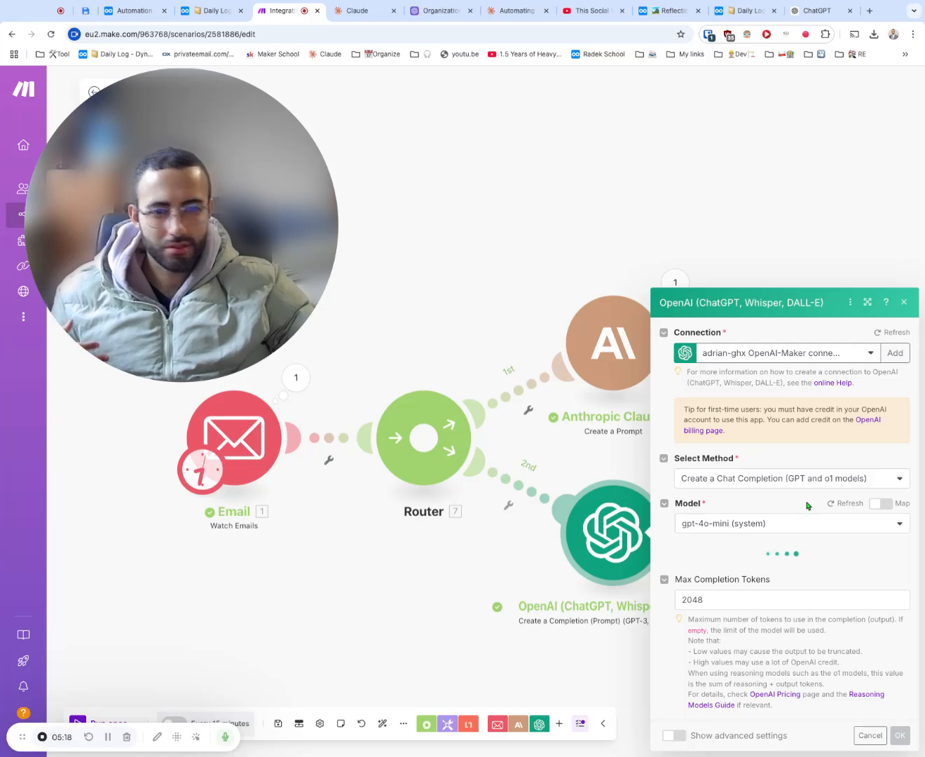
pyautogui.scroll(-3, 806, 505)
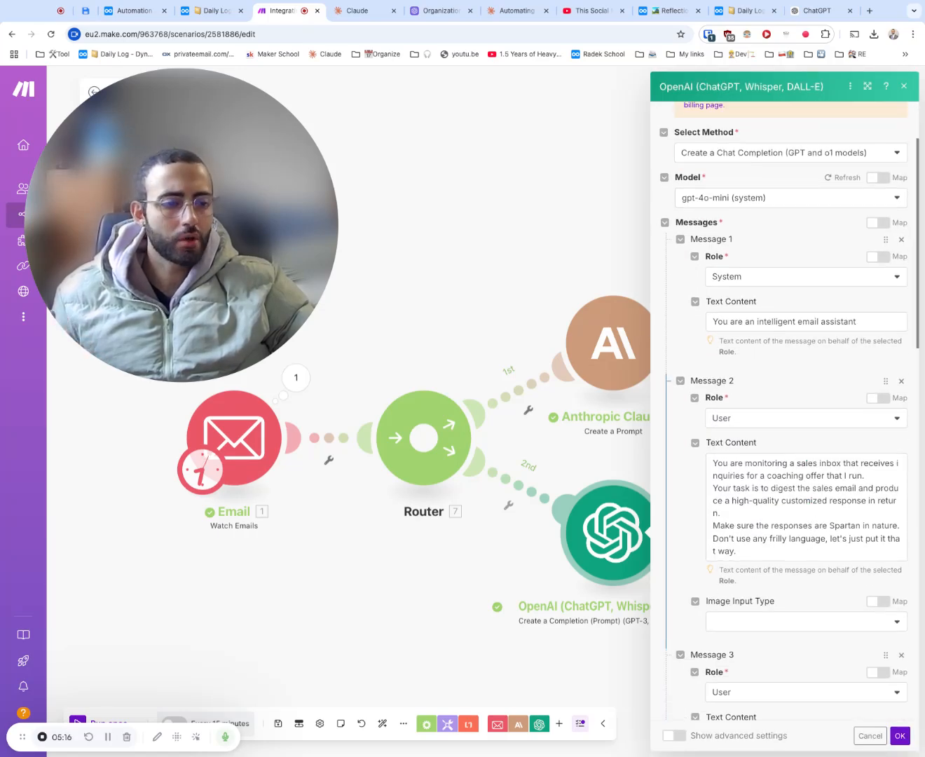
pyautogui.scroll(-5, 792, 414)
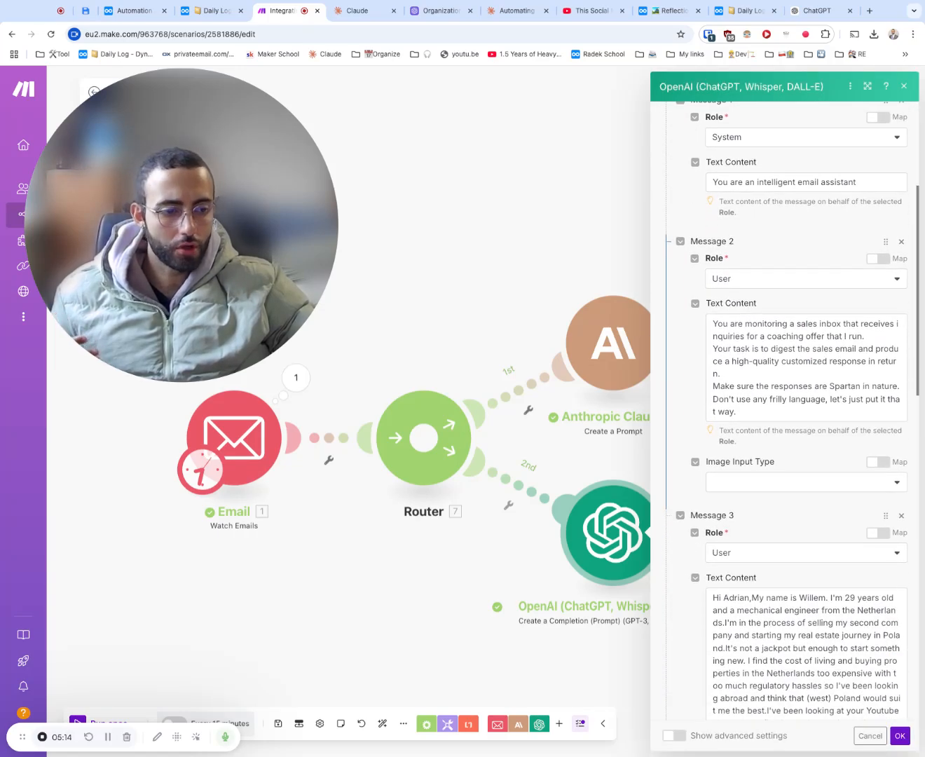
pyautogui.scroll(-7, 776, 524)
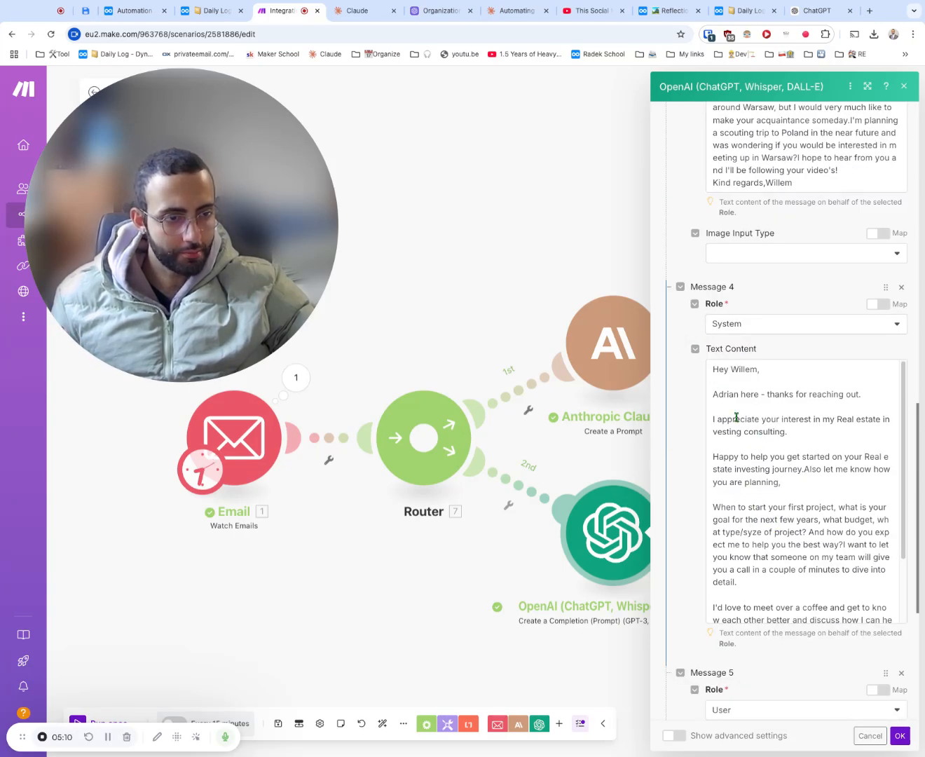
pyautogui.click(782, 423)
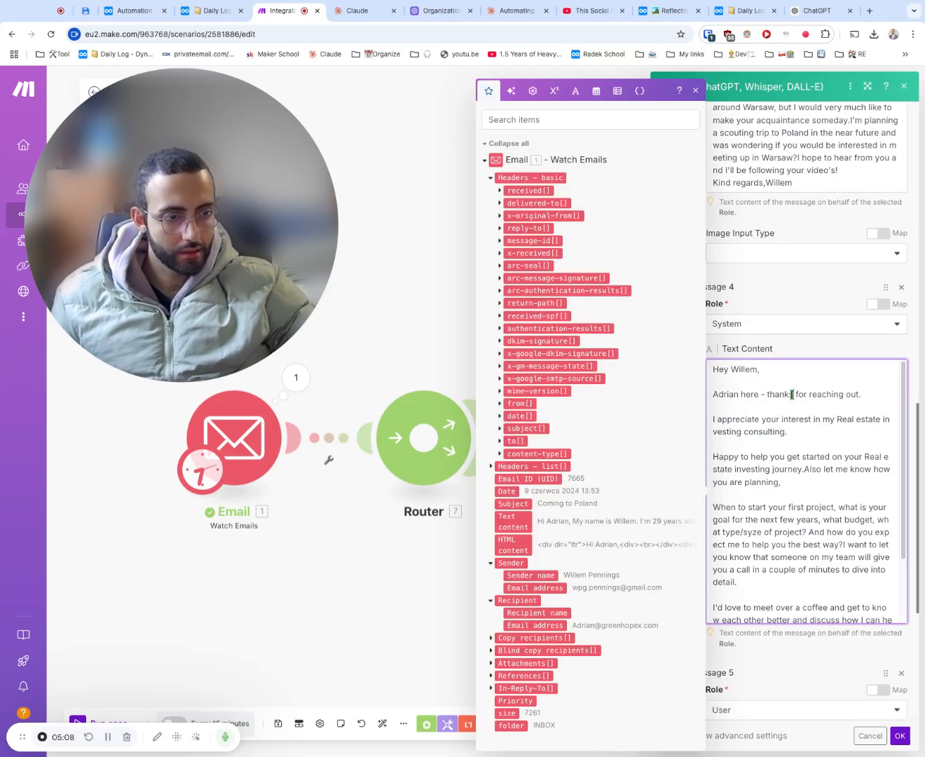
# Examine the example reply's paragraphs on project questions, the team call and the coffee meeting, and close the OpenAI settings.
pyautogui.tripleClick(790, 468)
pyautogui.tripleClick(798, 512)
pyautogui.moveTo(798, 520); pyautogui.dragTo(834, 541)
pyautogui.click(843, 545)
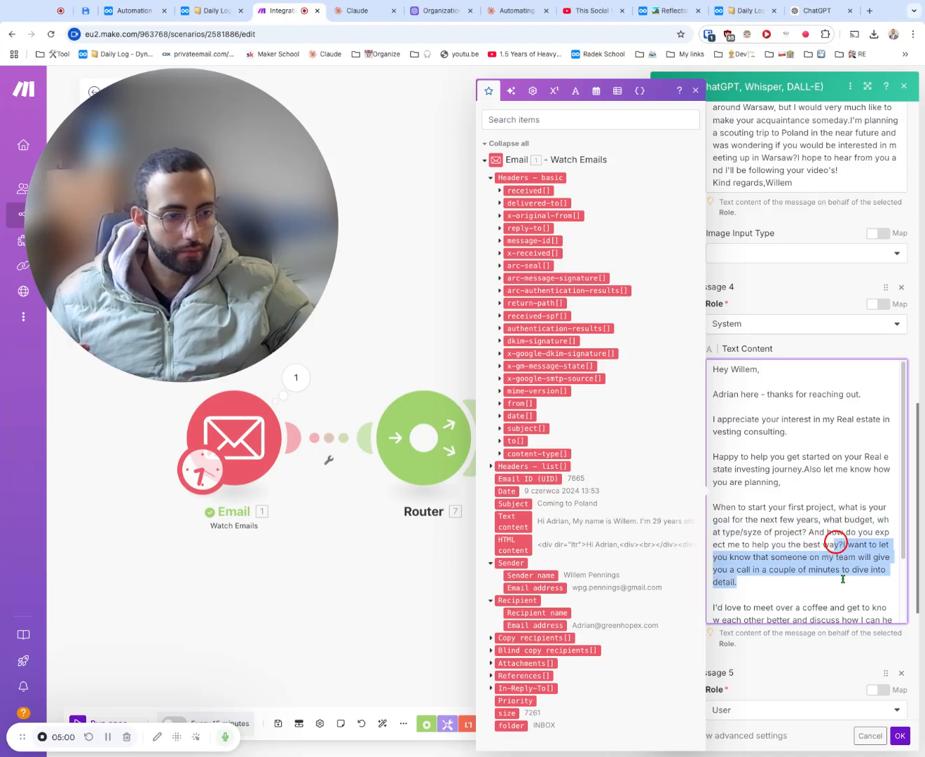
pyautogui.scroll(-4, 846, 578)
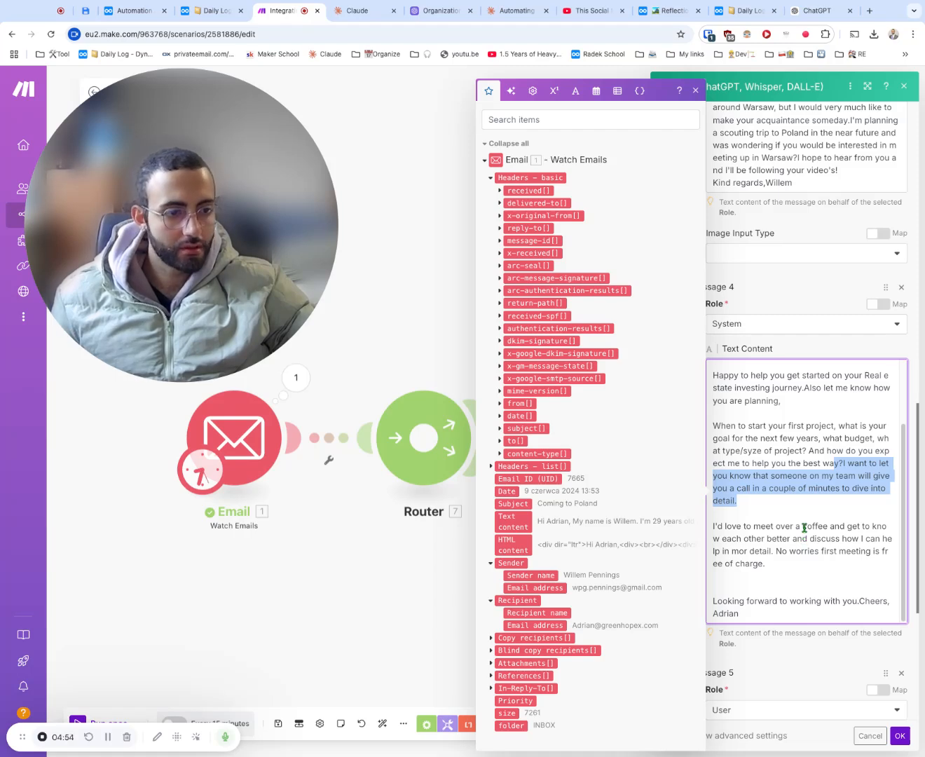
pyautogui.tripleClick(804, 526)
pyautogui.tripleClick(821, 487)
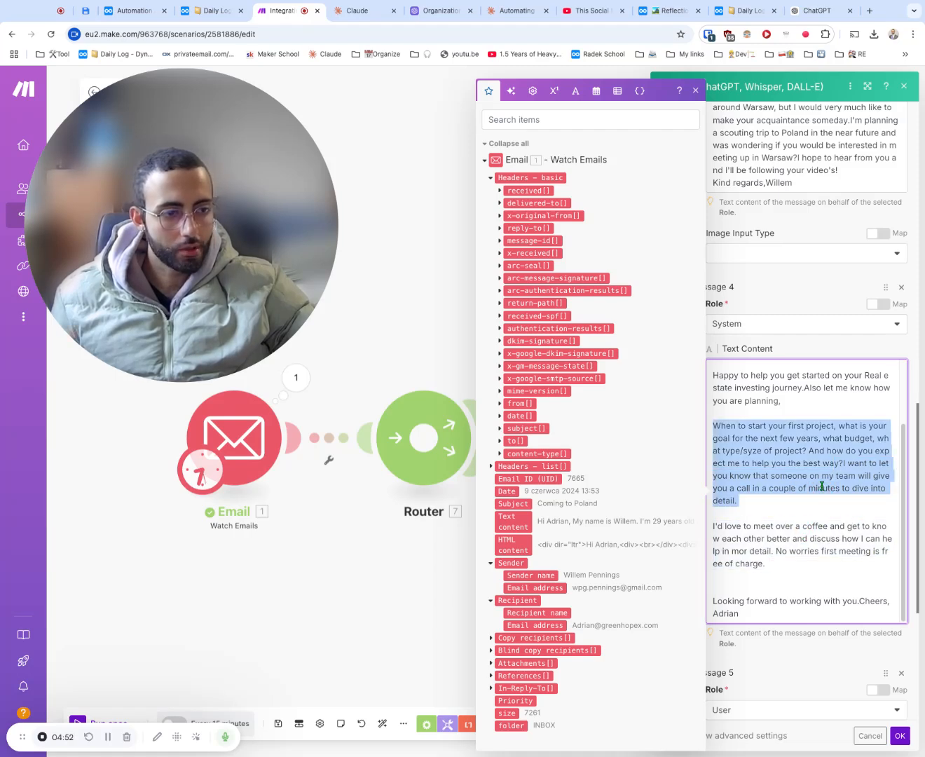
pyautogui.scroll(2, 822, 487)
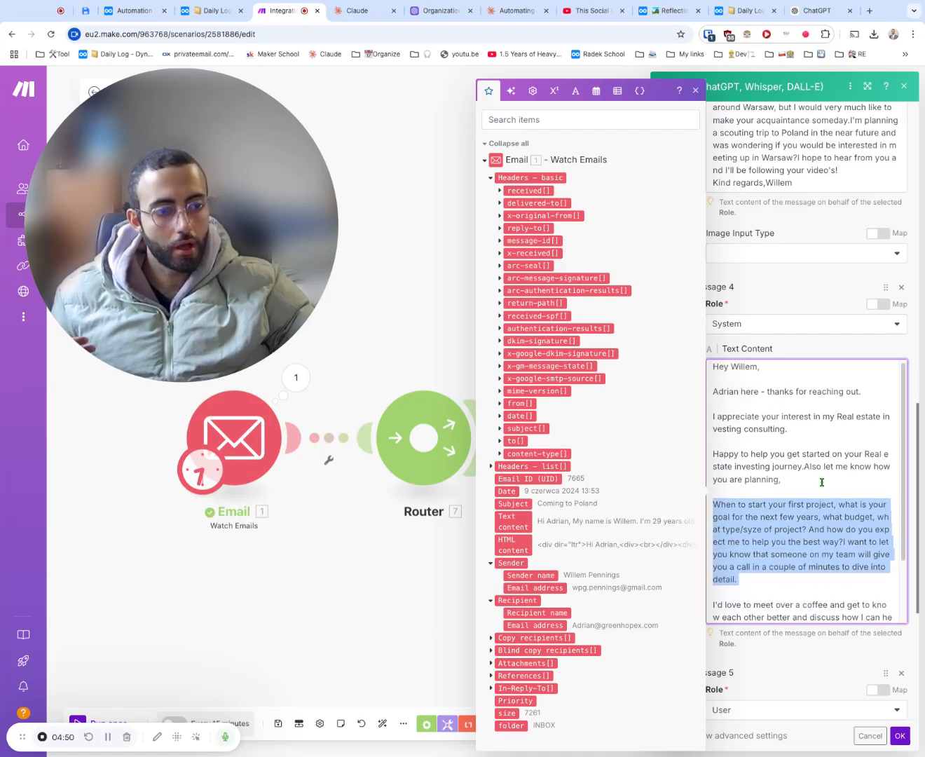
pyautogui.click(354, 559)
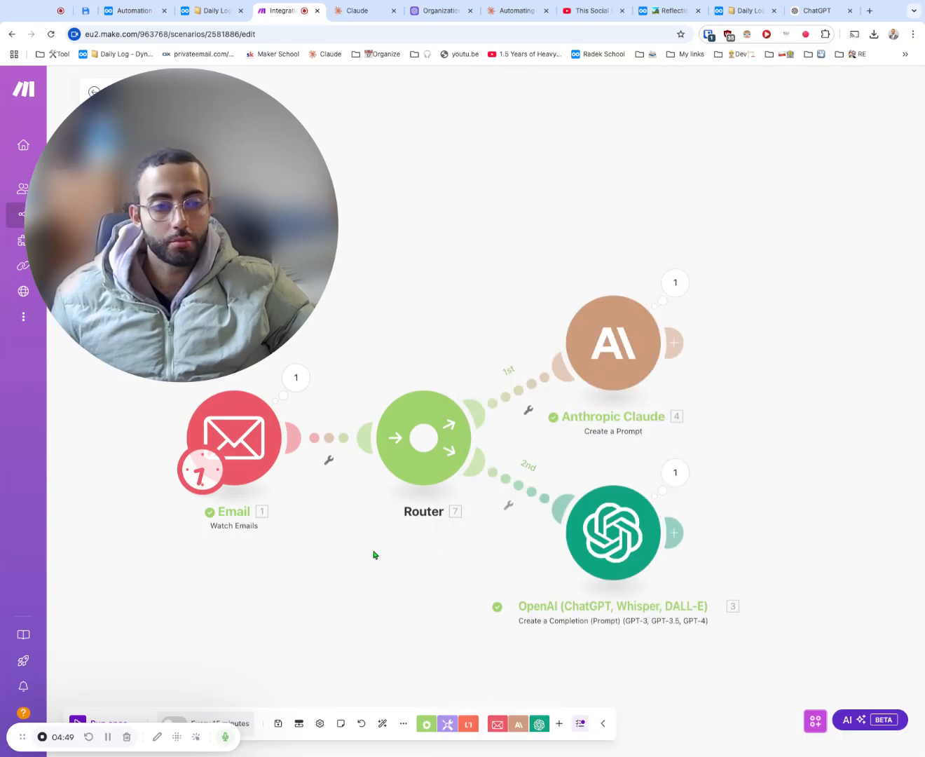
# Open the Anthropic Claude module, review the project questions in Message 2's Assistant example reply, and close the settings.
pyautogui.click(620, 349)
pyautogui.scroll(-6, 711, 536)
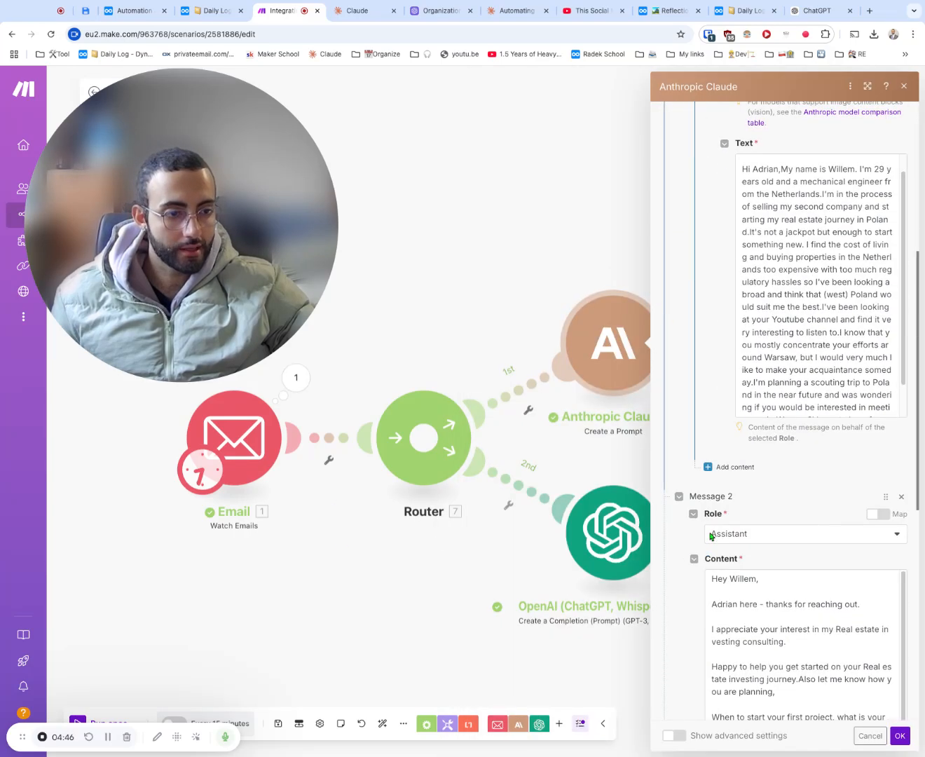
pyautogui.scroll(-3, 711, 536)
pyautogui.scroll(-2, 790, 518)
pyautogui.moveTo(777, 451); pyautogui.dragTo(834, 532)
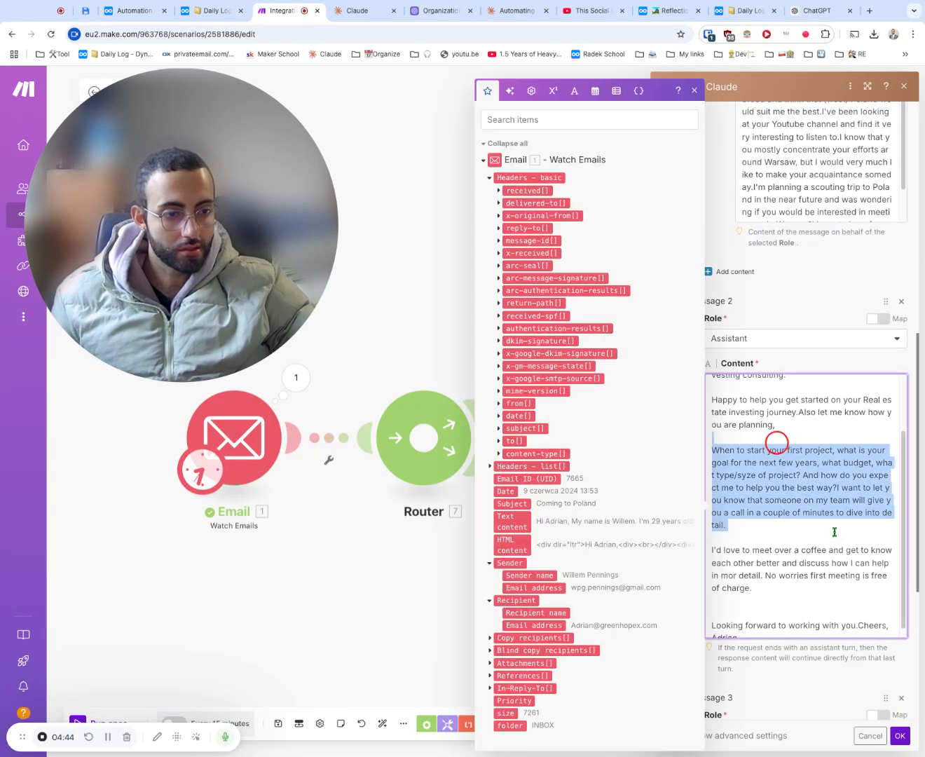
pyautogui.tripleClick(806, 532)
pyautogui.click(823, 560)
pyautogui.click(331, 599)
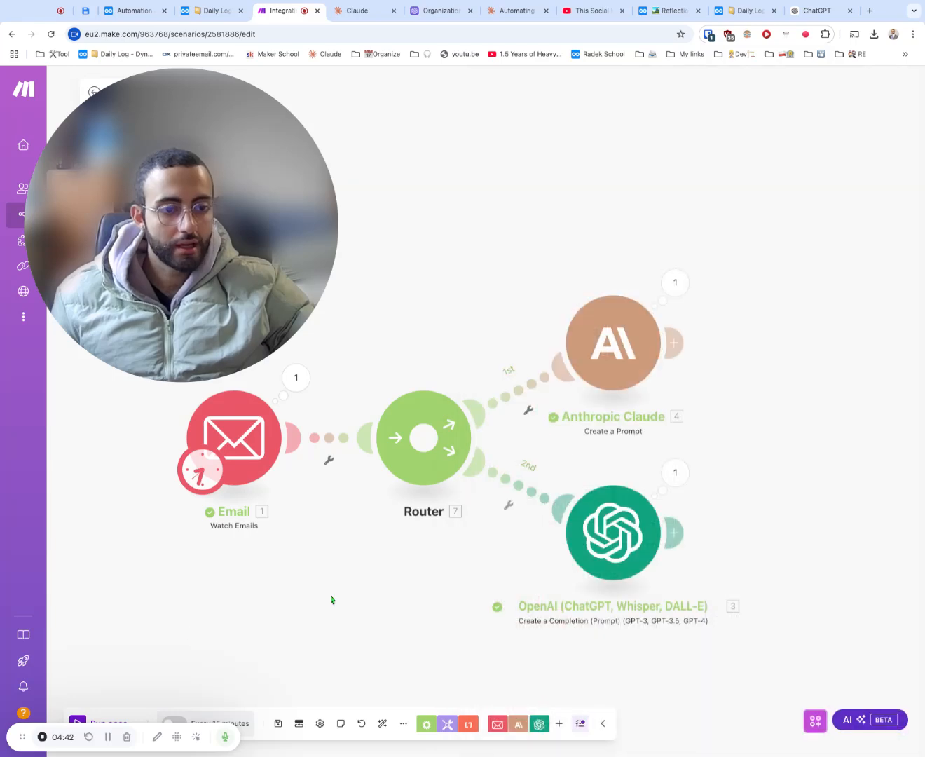